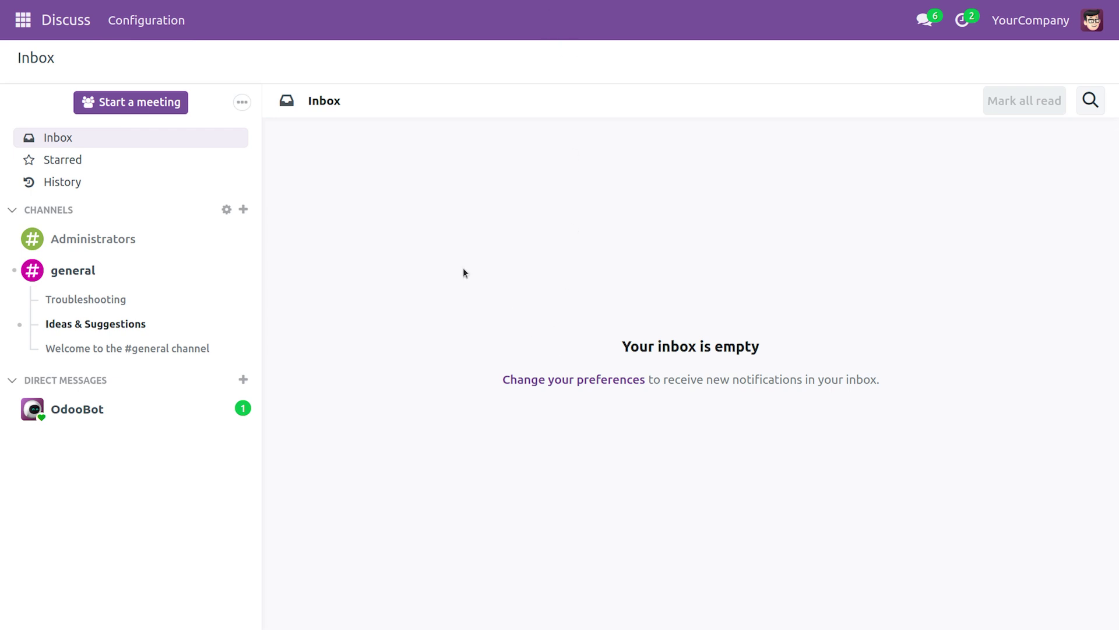
# Open the General Ledger under Dynamic Financial Reports in Accounting and limit it to this month.
pyautogui.click(24, 21)
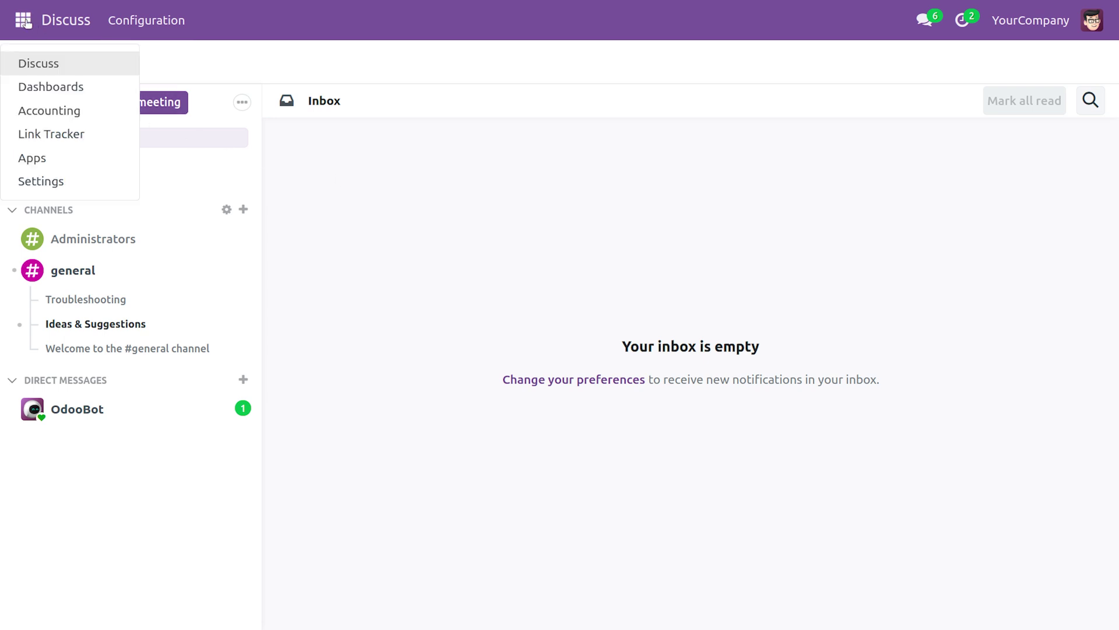
pyautogui.click(76, 114)
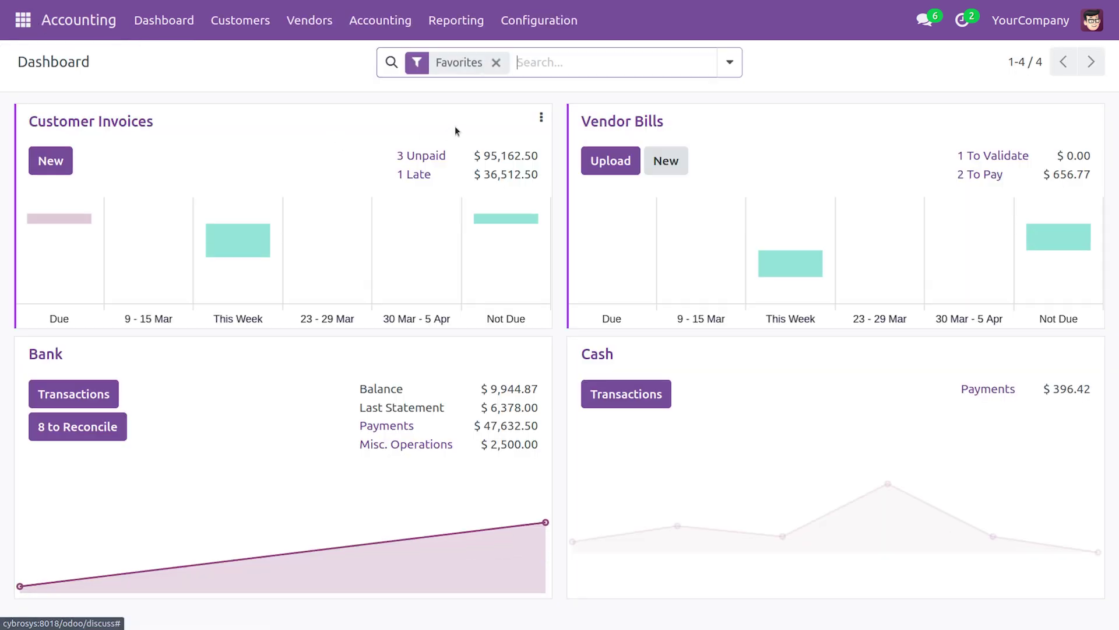
pyautogui.click(467, 32)
pyautogui.scroll(-6, 545, 310)
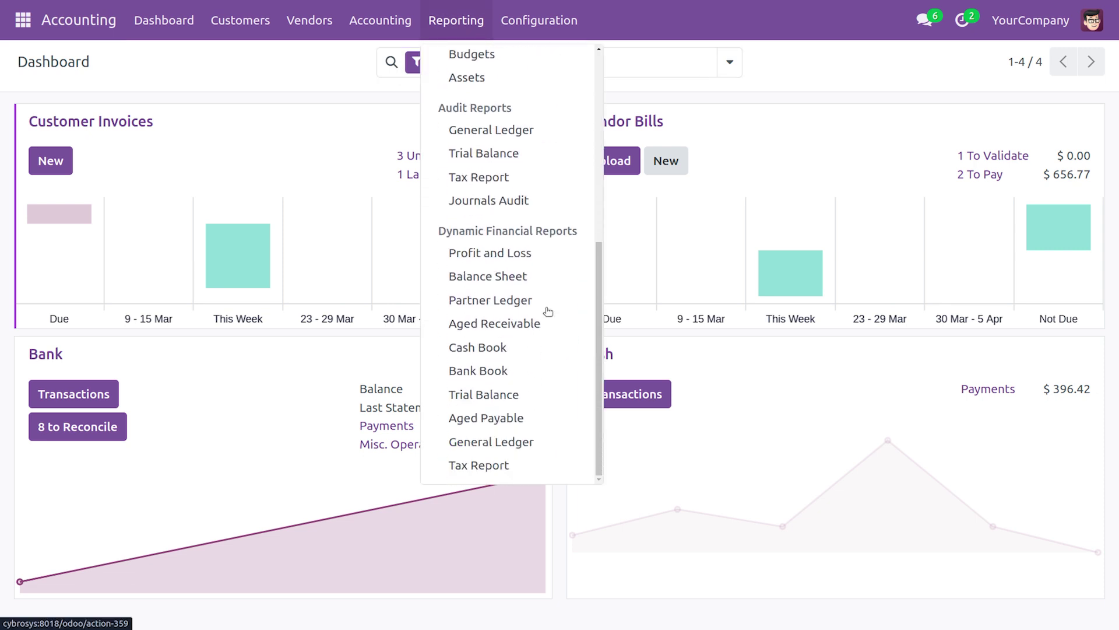
pyautogui.moveTo(579, 229); pyautogui.dragTo(441, 231)
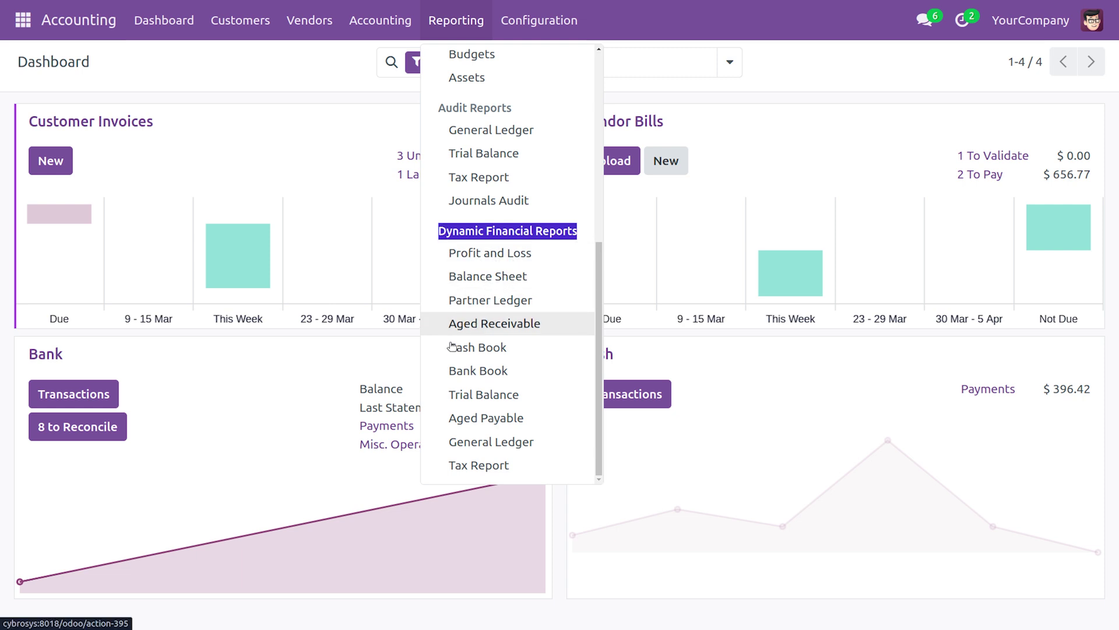
pyautogui.click(466, 445)
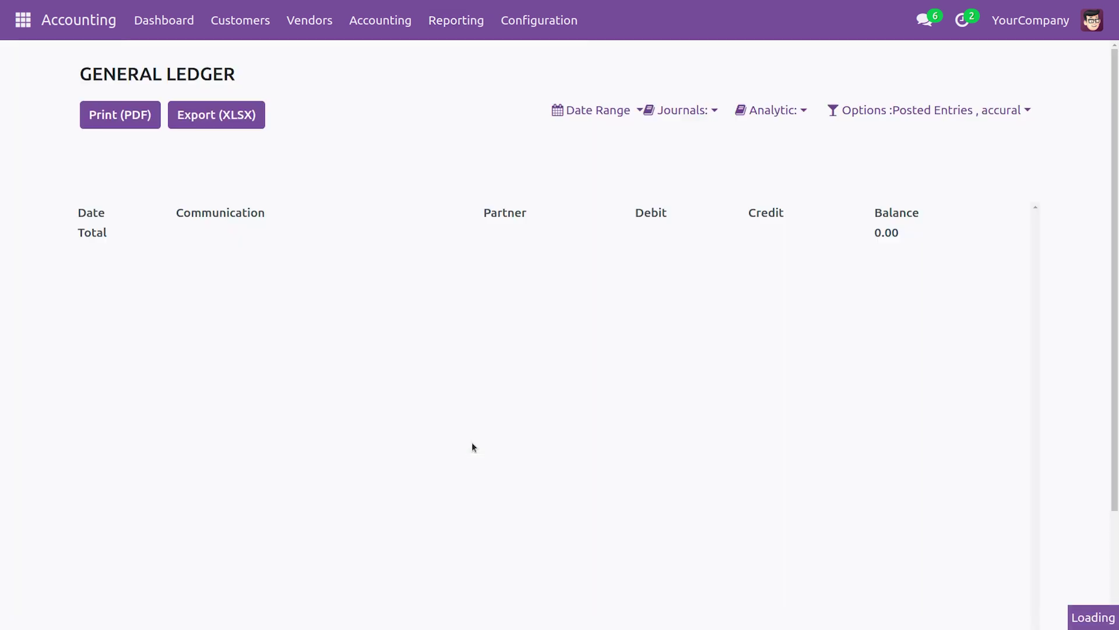
pyautogui.click(608, 128)
pyautogui.click(604, 140)
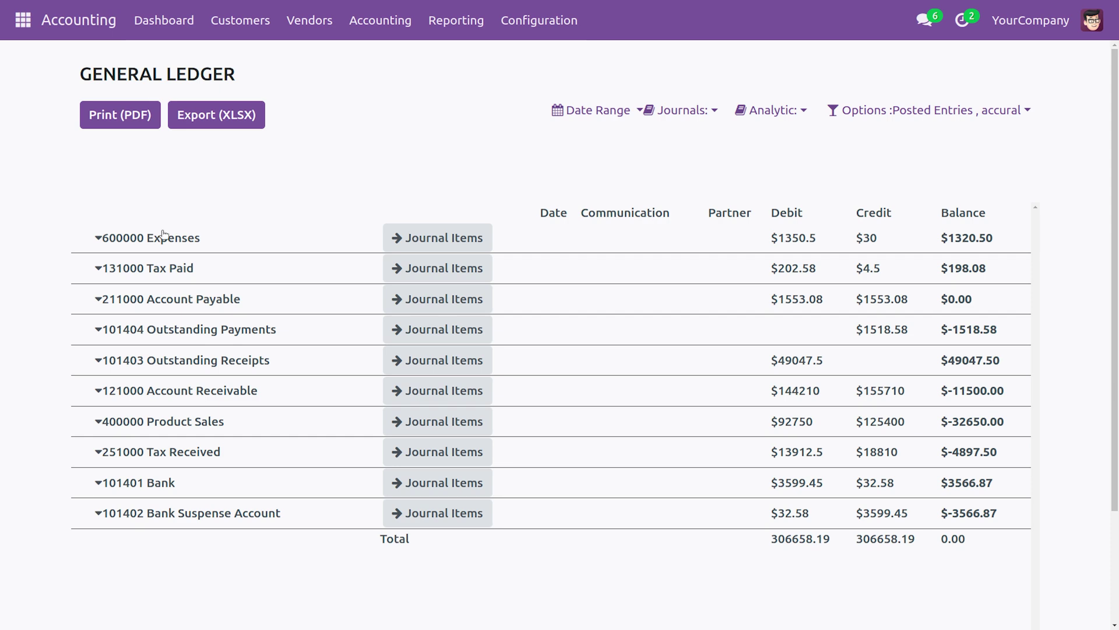
# Expand the 600000 Expenses account in the General Ledger and open its journal items.
pyautogui.click(100, 240)
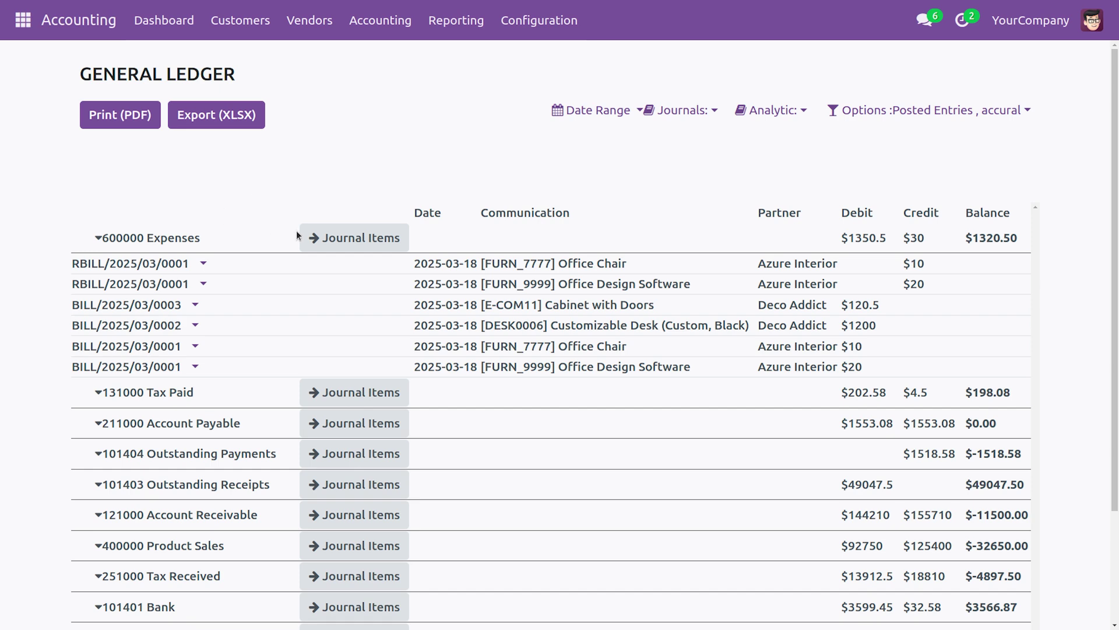
pyautogui.click(375, 245)
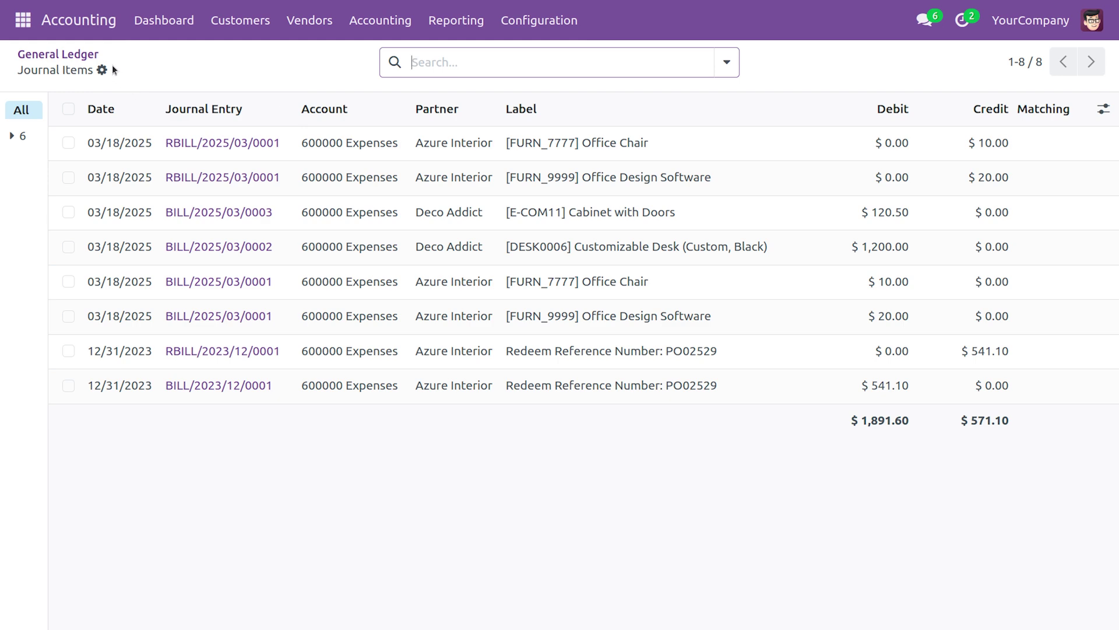
# Return to the General Ledger from the journal items and apply the This Month date range.
pyautogui.click(88, 55)
pyautogui.click(628, 111)
pyautogui.click(618, 134)
# Examine the General Ledger's filter choices for date range, journals, analytic accounts and entry options without changing them.
pyautogui.click(622, 113)
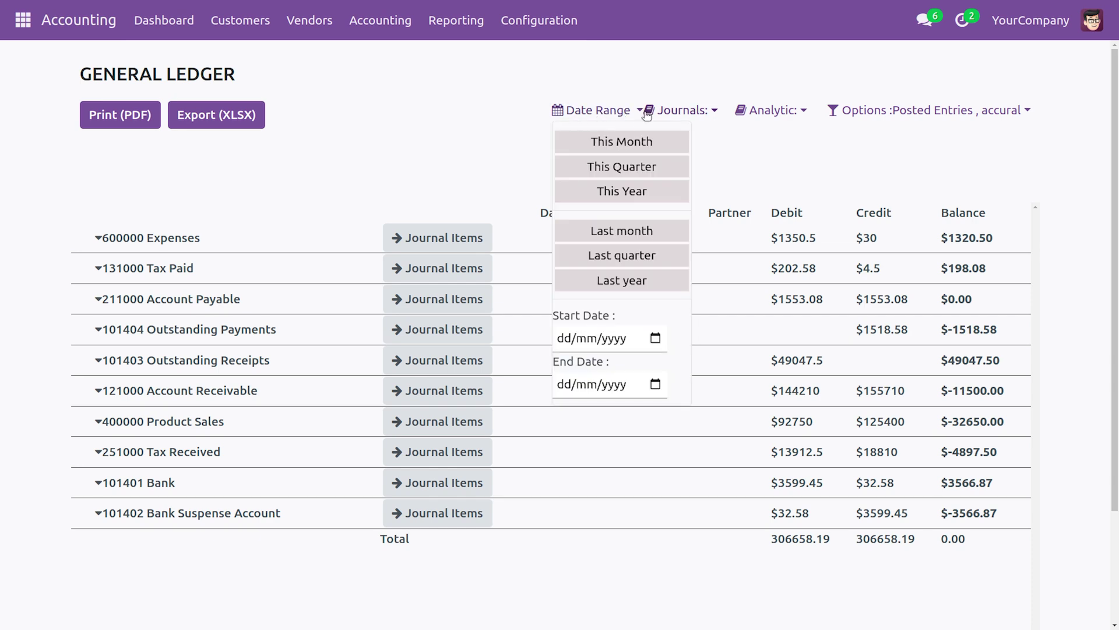
pyautogui.click(686, 112)
pyautogui.click(769, 112)
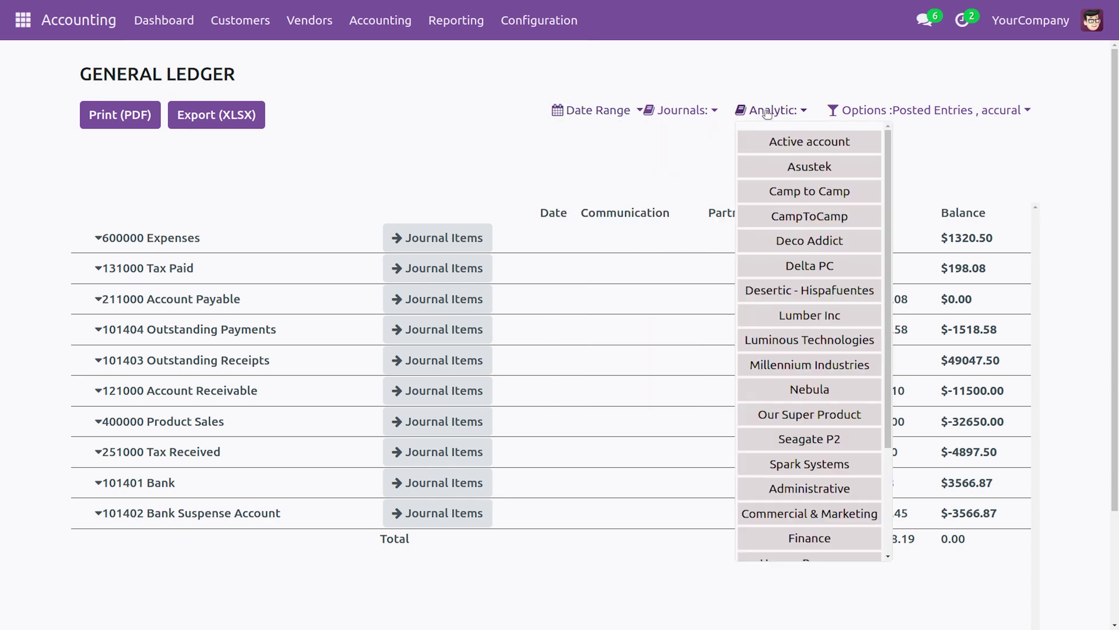
pyautogui.click(913, 114)
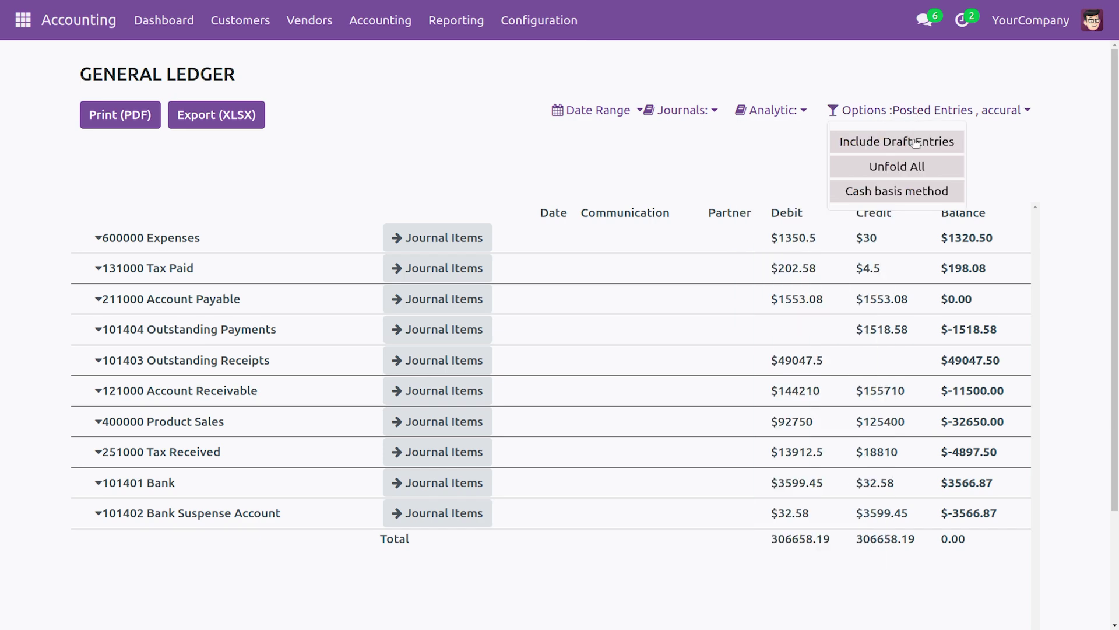
pyautogui.click(768, 168)
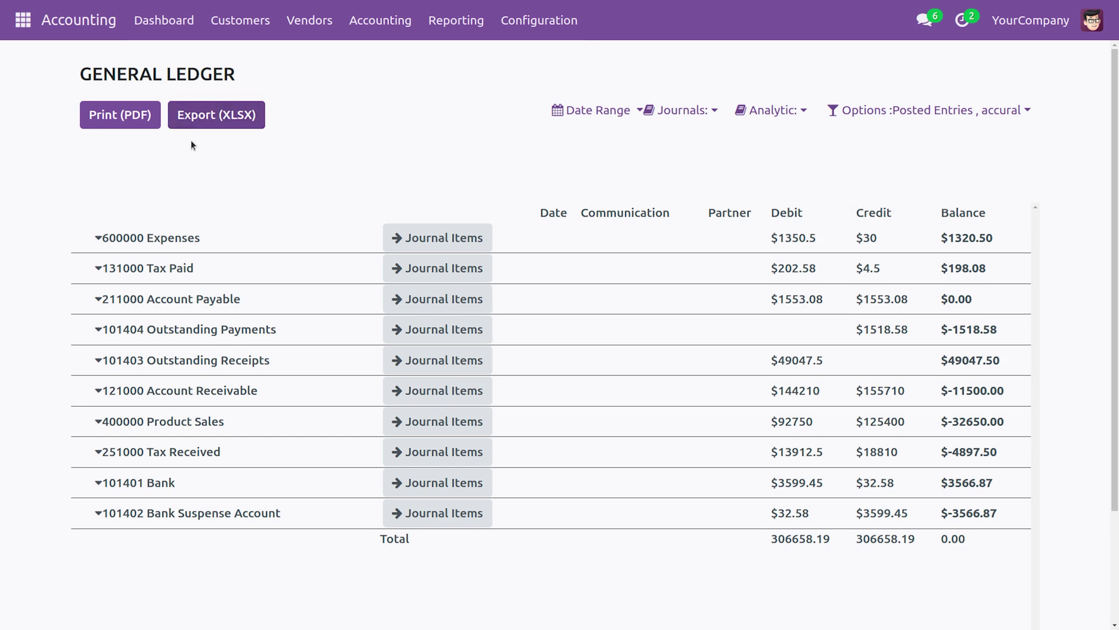
# Print the General Ledger to PDF and look through the generated document.
pyautogui.click(133, 116)
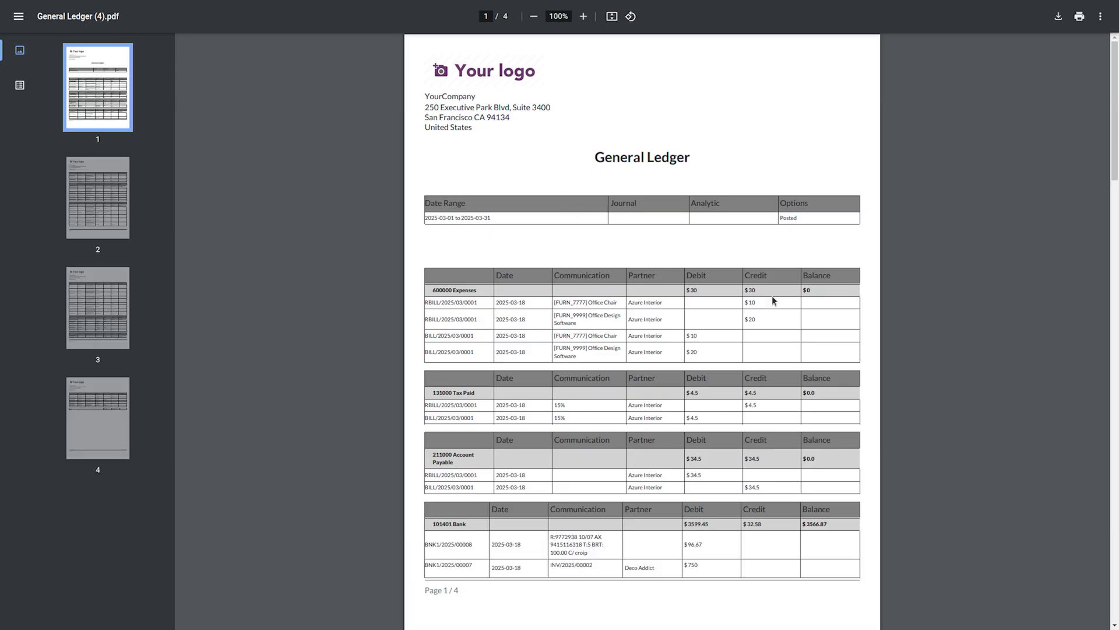
pyautogui.scroll(-13, 826, 316)
pyautogui.scroll(12, 827, 316)
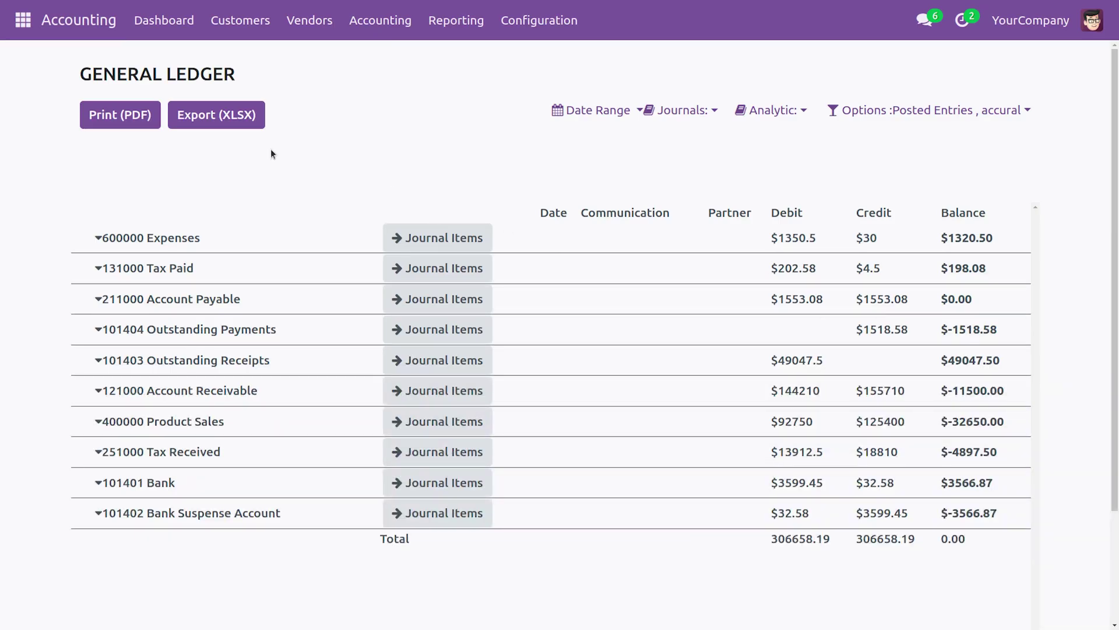
# Export the General Ledger to XLSX and look through the resulting spreadsheet.
pyautogui.click(221, 119)
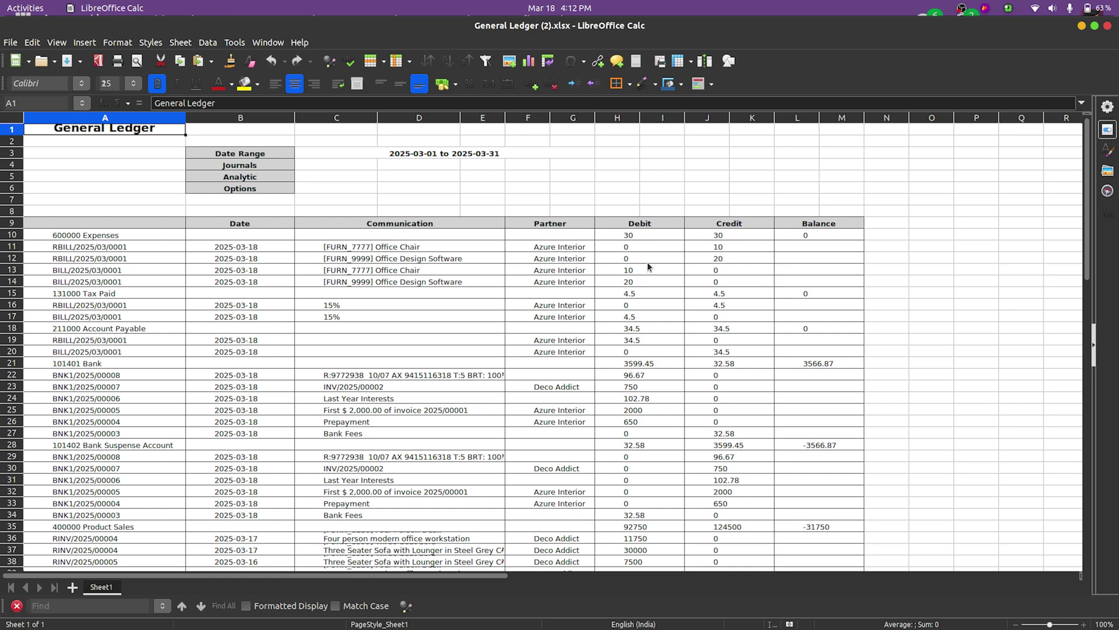
pyautogui.scroll(-5, 648, 267)
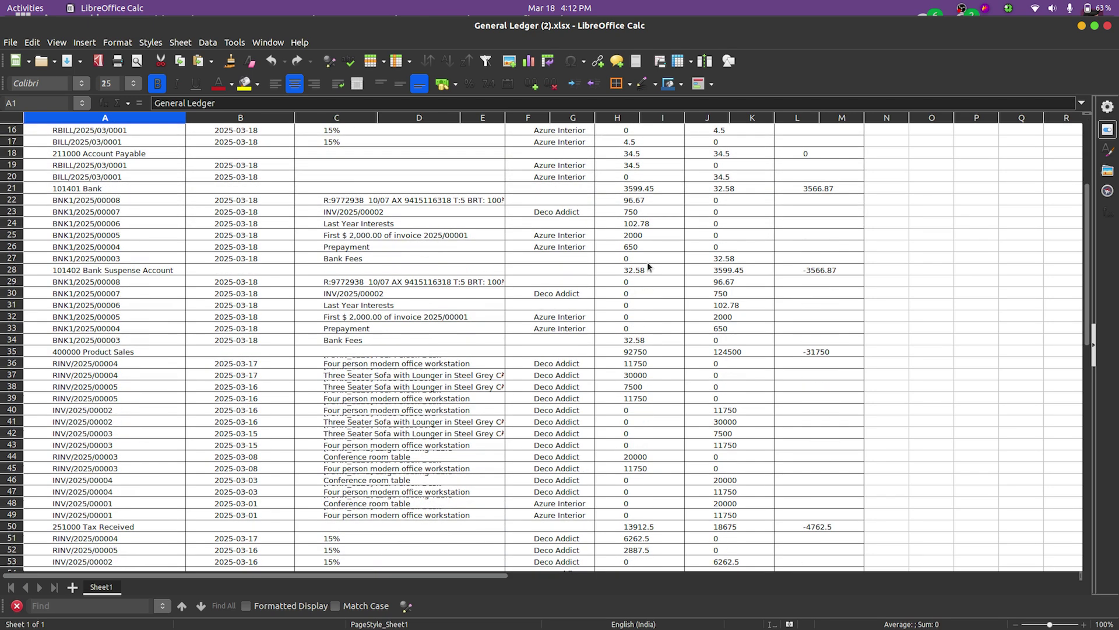
pyautogui.scroll(5, 649, 267)
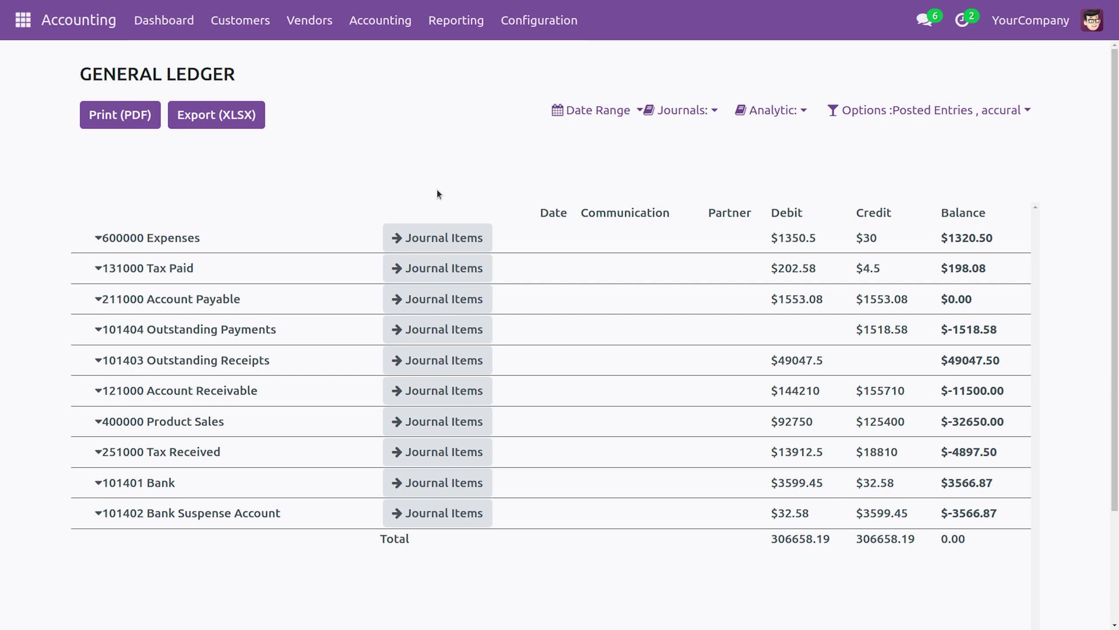
# Open the Trial Balance under Dynamic Financial Reports and set its date range to This Month.
pyautogui.click(455, 25)
pyautogui.scroll(-5, 466, 215)
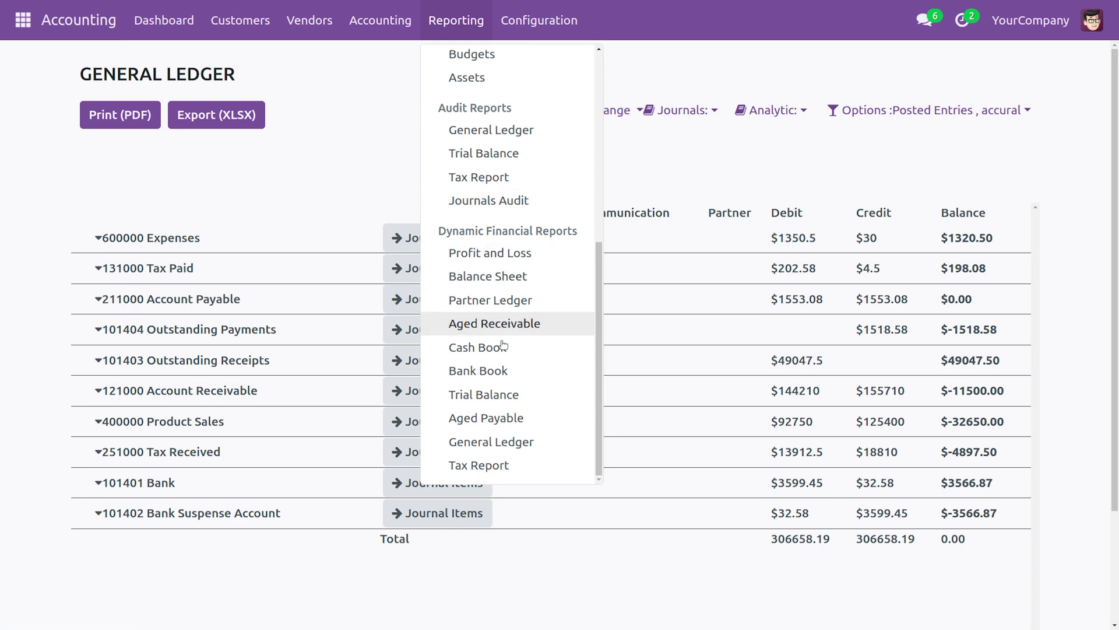
pyautogui.click(500, 402)
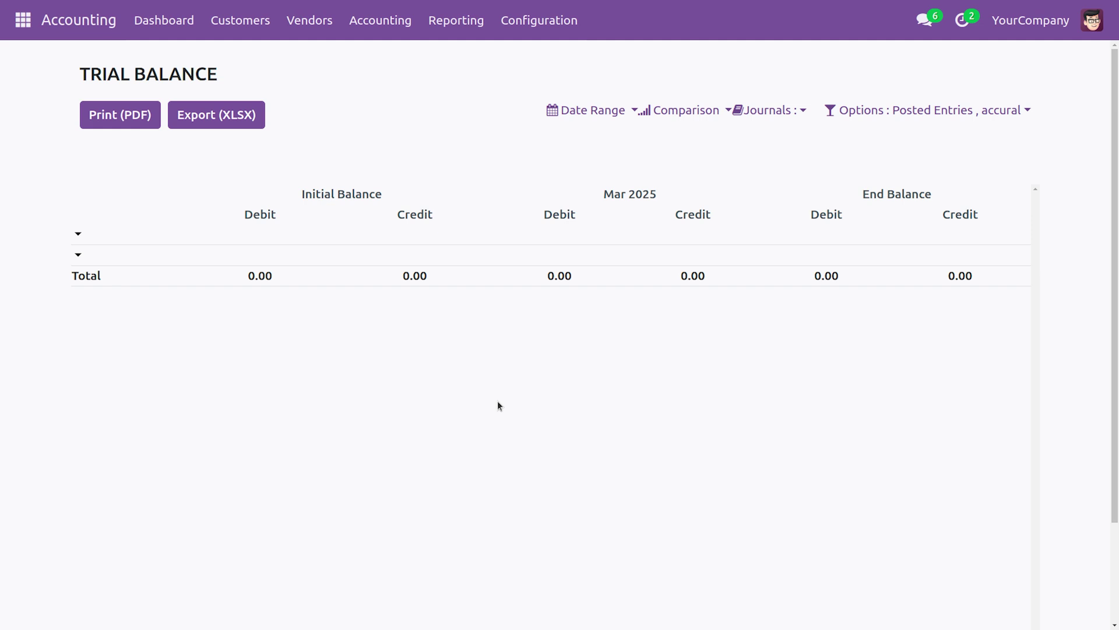
pyautogui.click(595, 112)
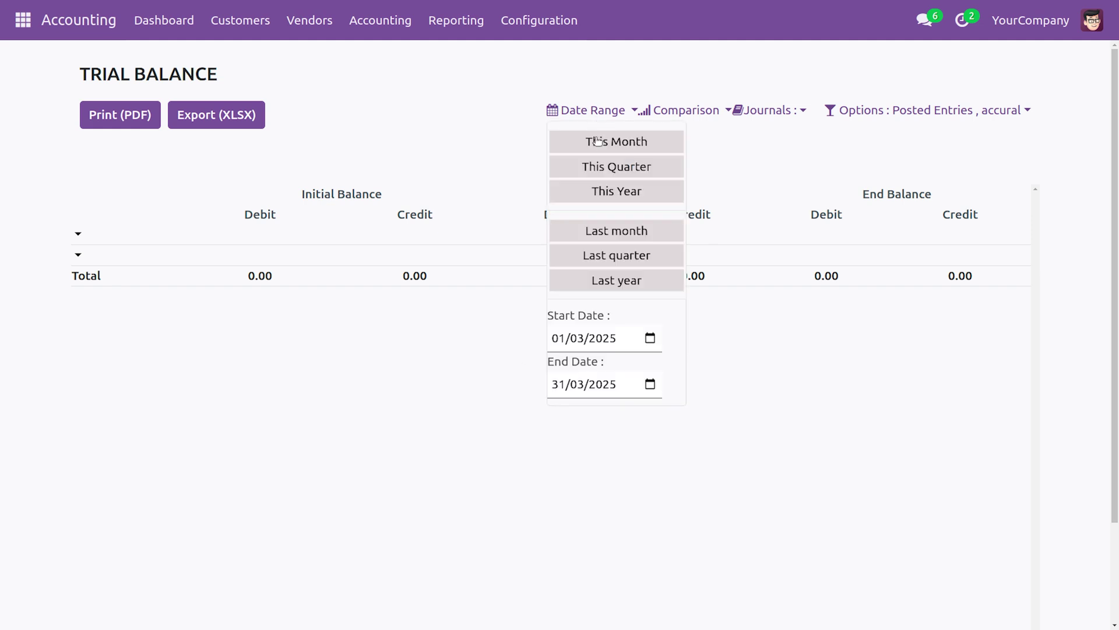
pyautogui.click(596, 141)
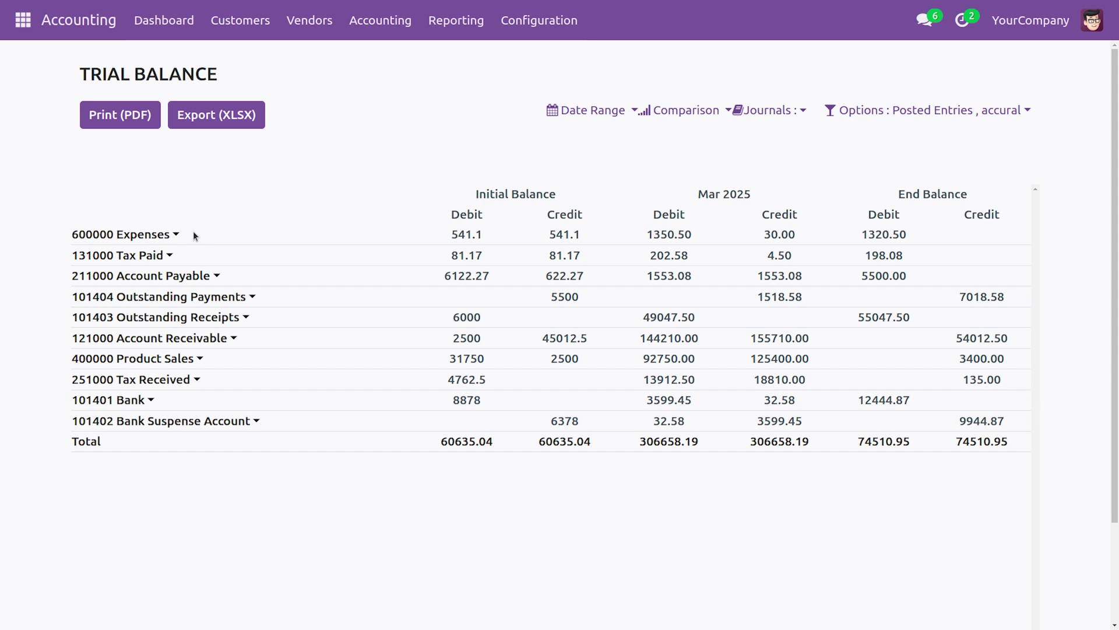
# Examine the 600000 Expenses row's drill-down choices and the Trial Balance filters for date range, comparison, journals and options.
pyautogui.click(176, 235)
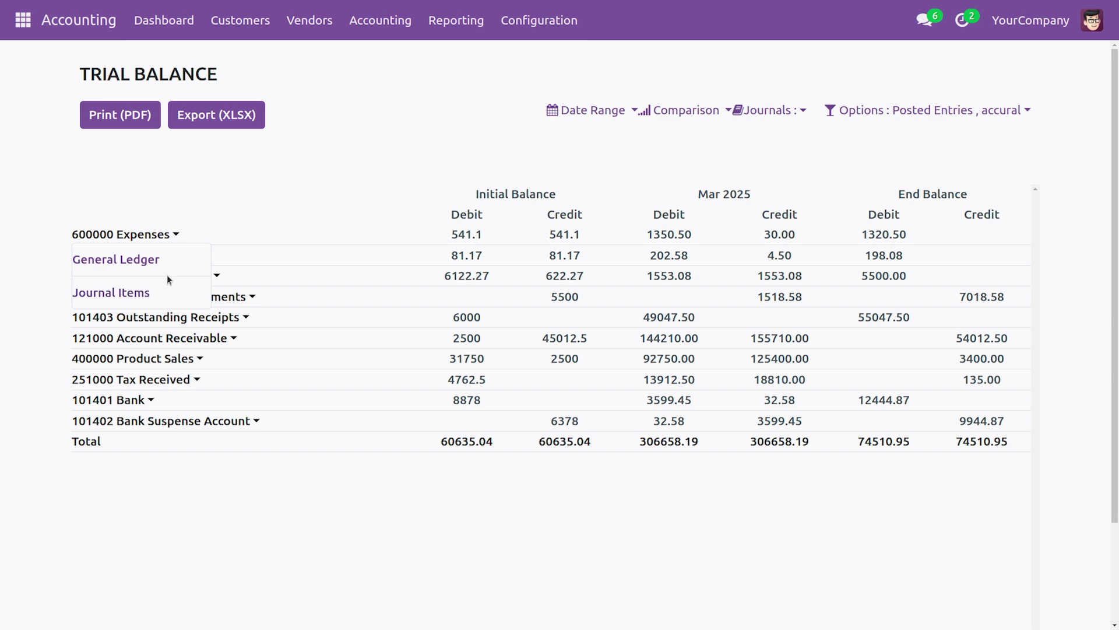
pyautogui.click(311, 183)
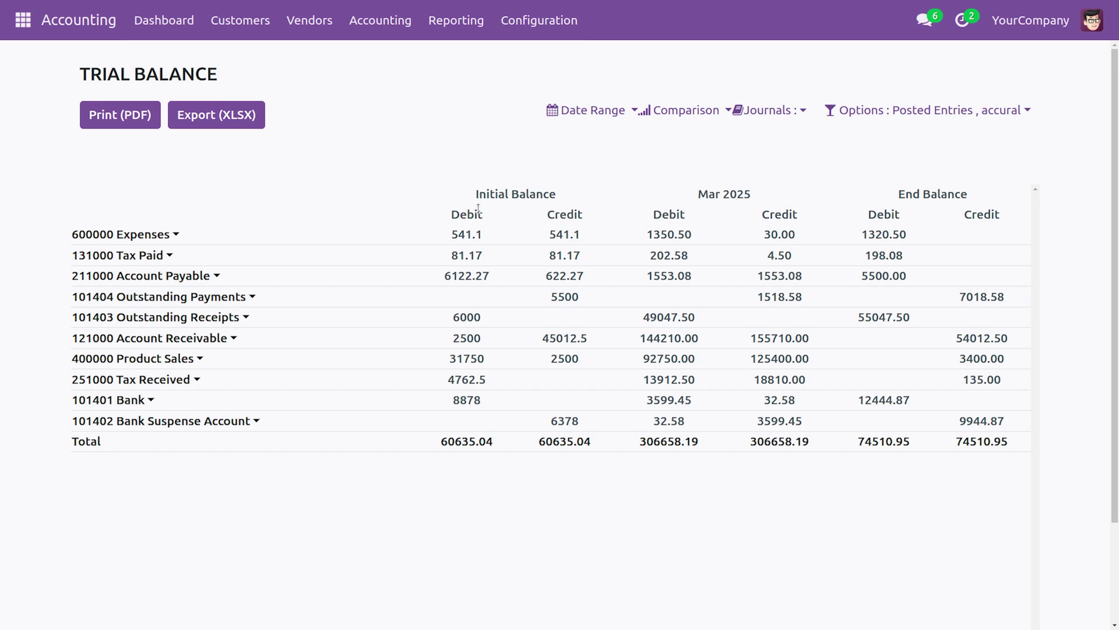
pyautogui.click(613, 117)
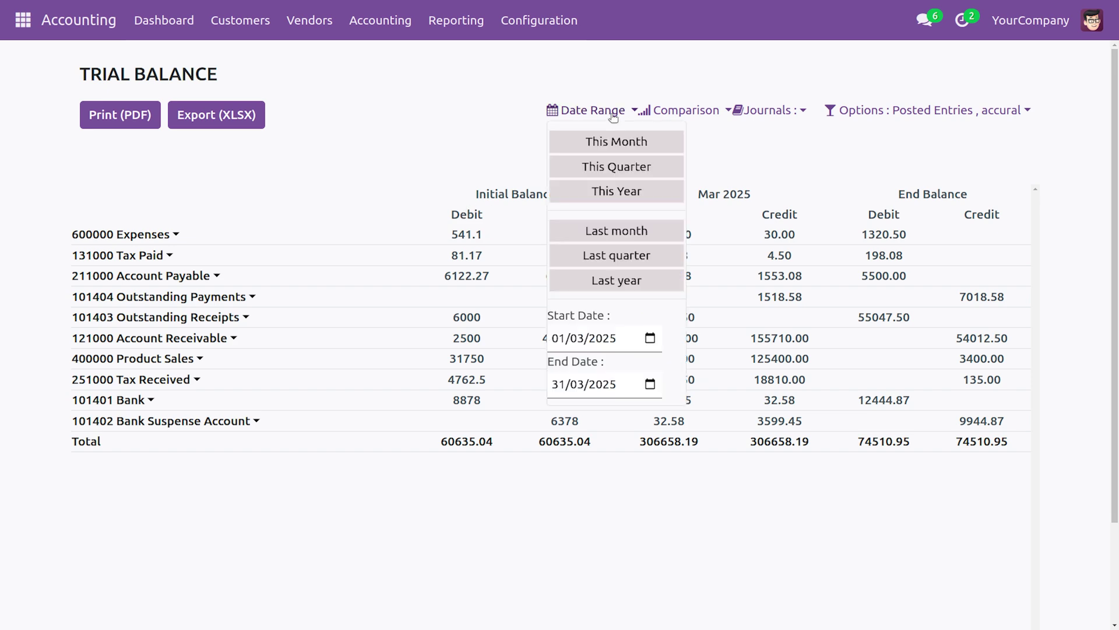
pyautogui.click(711, 115)
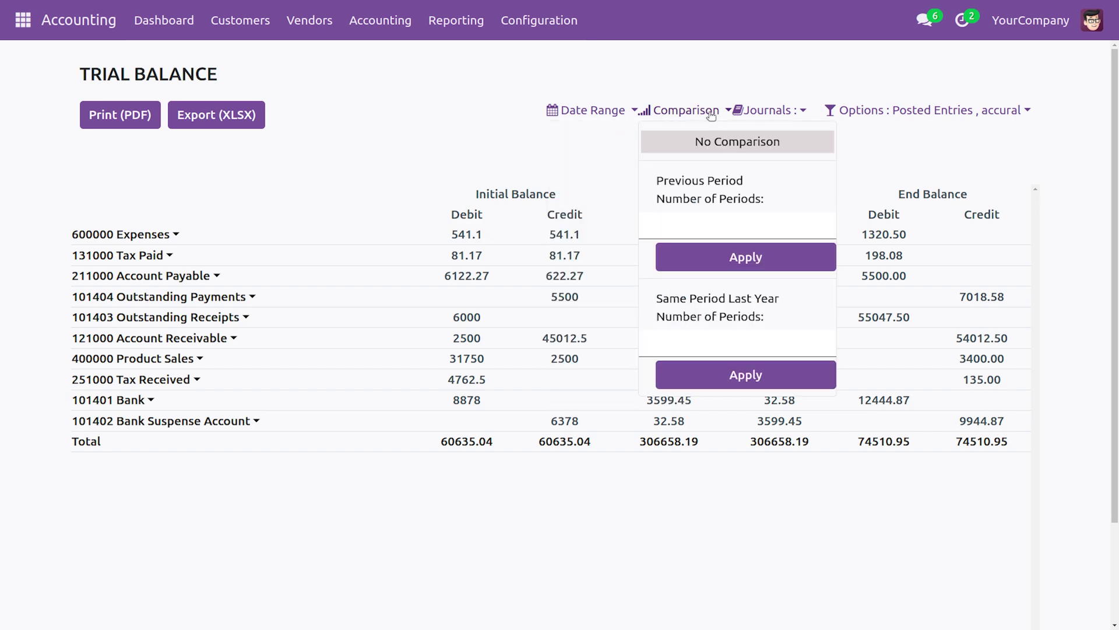
pyautogui.click(712, 115)
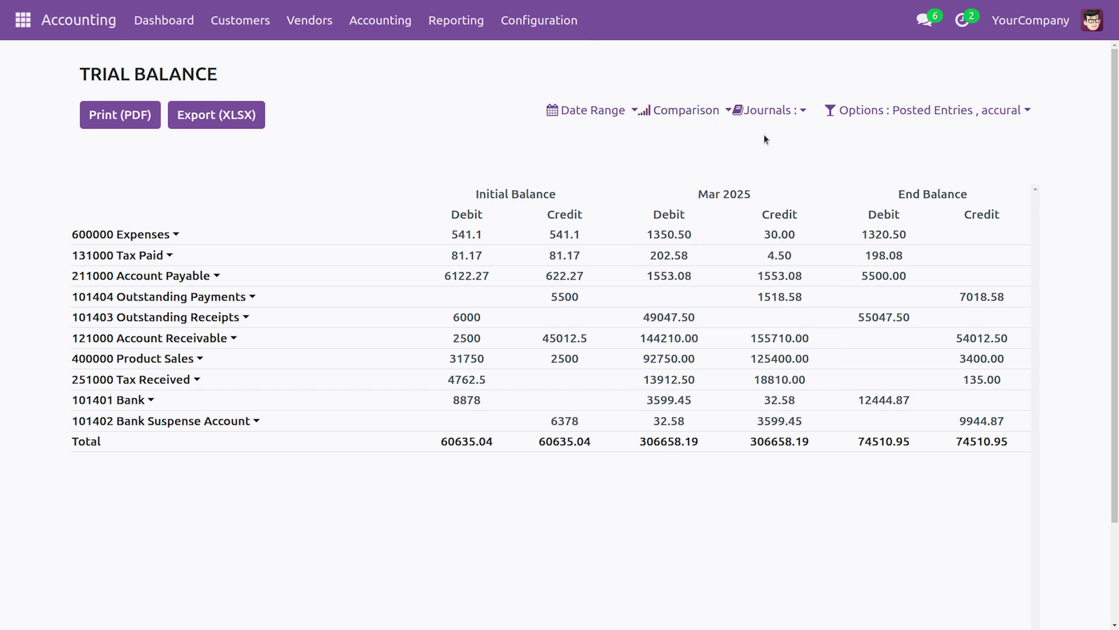
pyautogui.click(770, 116)
pyautogui.click(772, 116)
pyautogui.click(873, 114)
pyautogui.click(873, 115)
# Open the Balance Sheet under Dynamic Financial Reports.
pyautogui.click(472, 33)
pyautogui.scroll(-5, 489, 267)
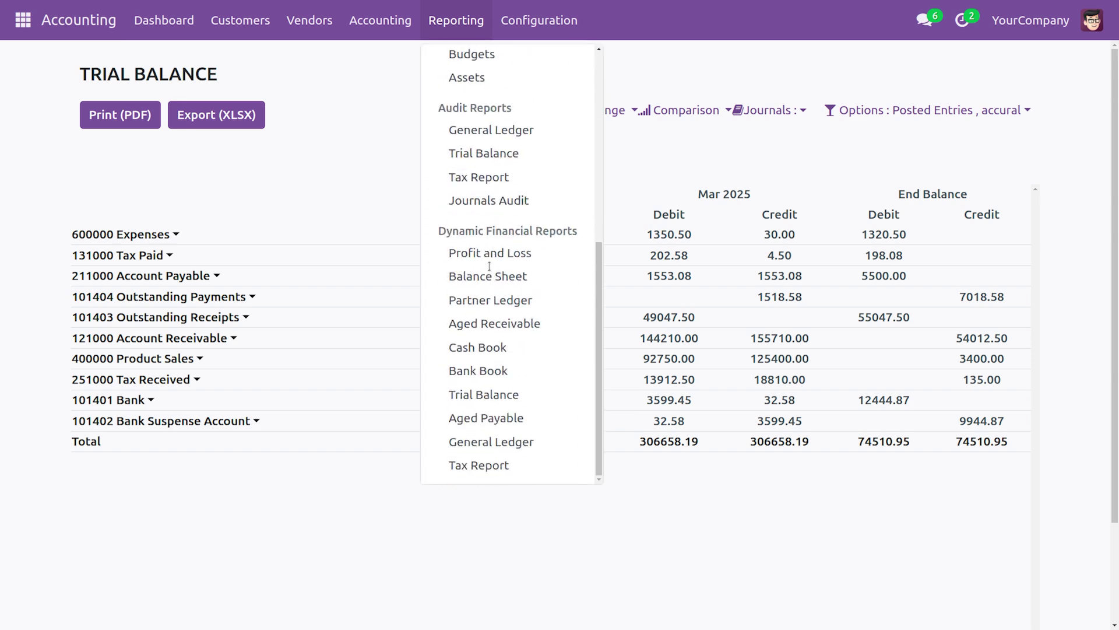
pyautogui.click(527, 284)
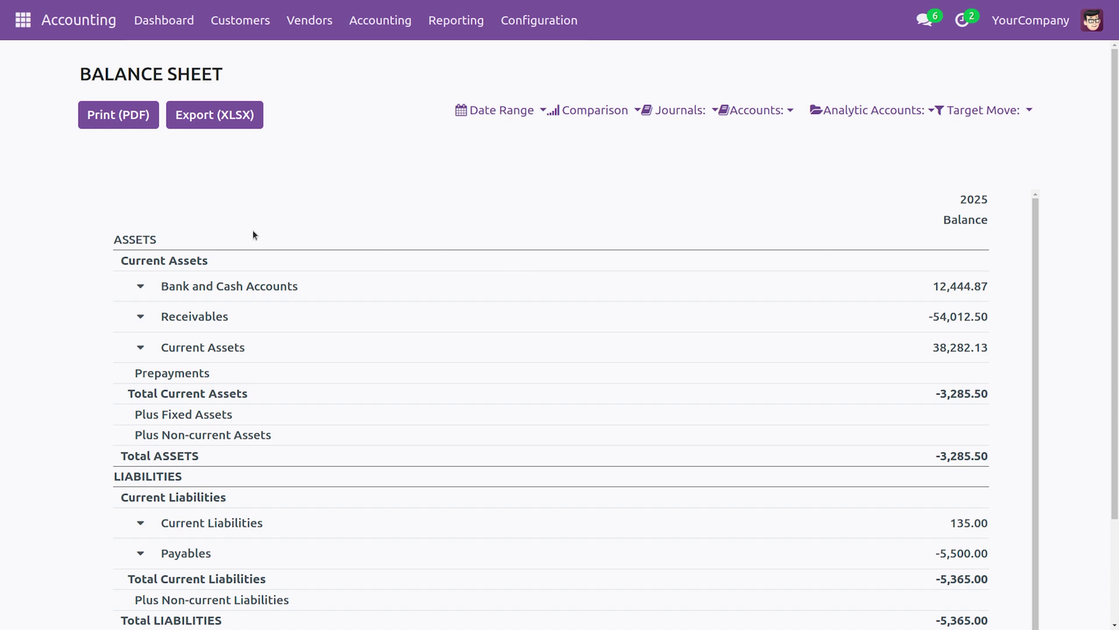
# Expand Bank and Cash Accounts, Receivables and Current Assets in the Balance Sheet and review the asset, liability and equity sections.
pyautogui.click(143, 286)
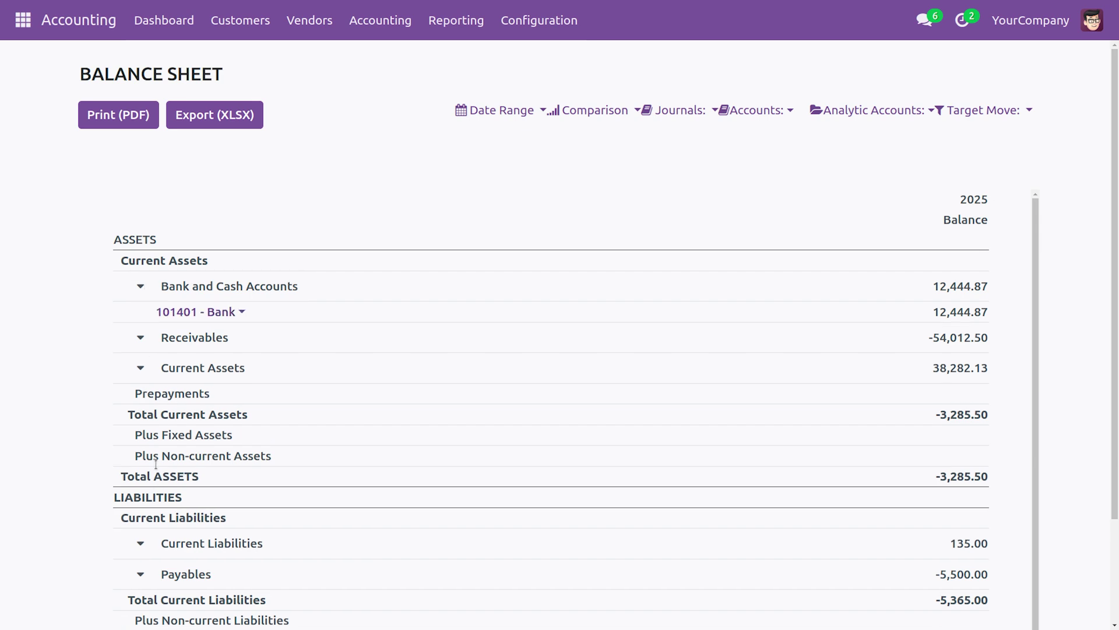
pyautogui.click(156, 340)
pyautogui.click(154, 390)
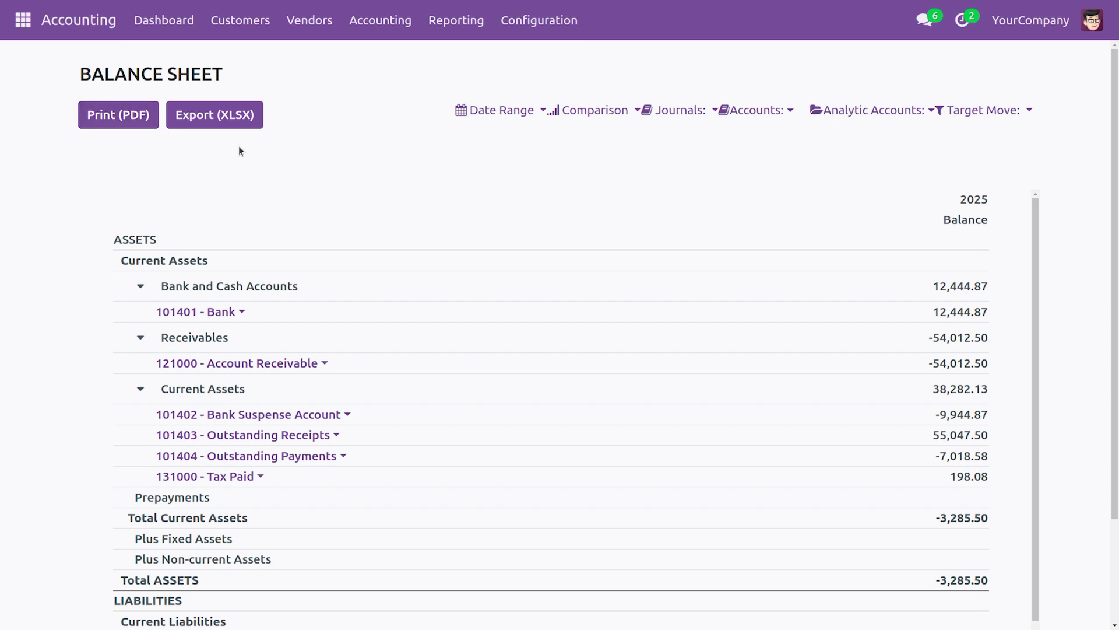
pyautogui.scroll(-3, 383, 211)
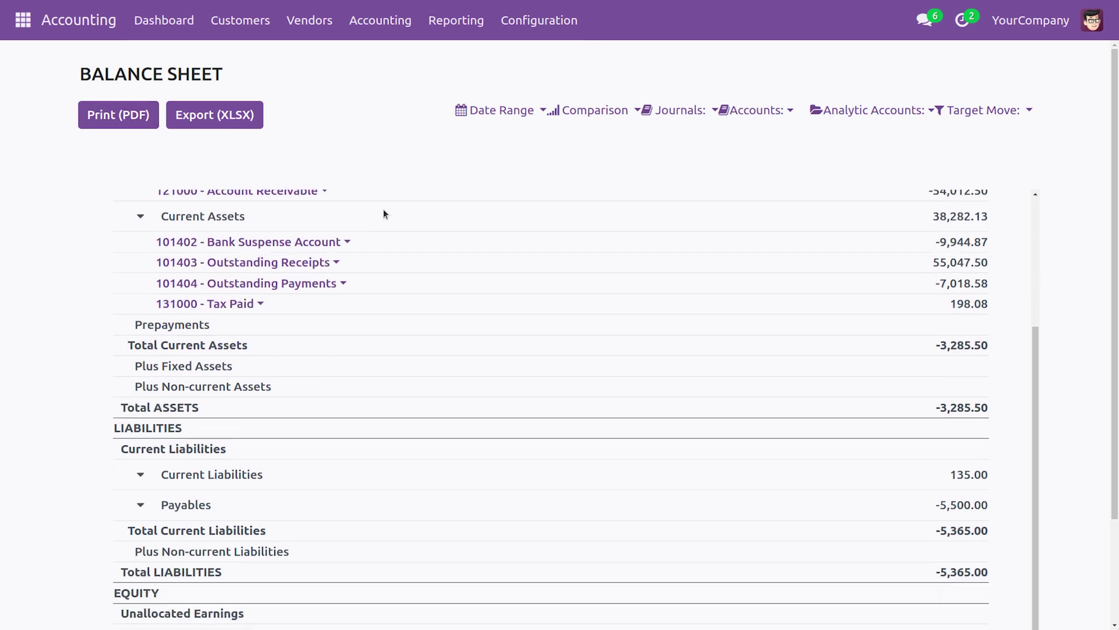
pyautogui.scroll(2, 383, 212)
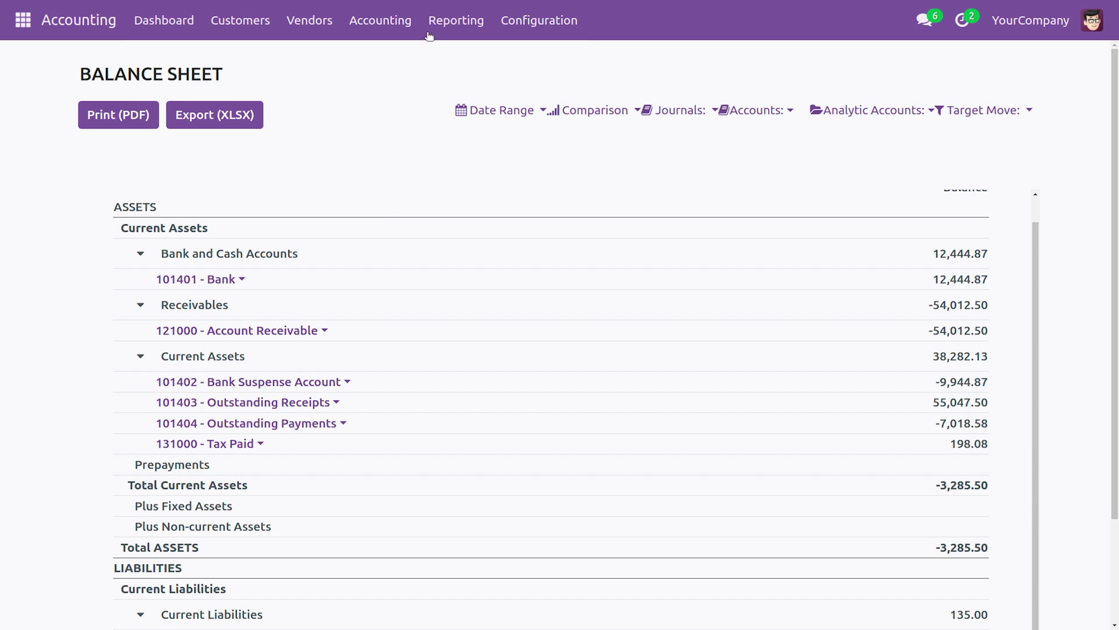
# Open the Profit and Loss report under Dynamic Financial Reports.
pyautogui.click(451, 23)
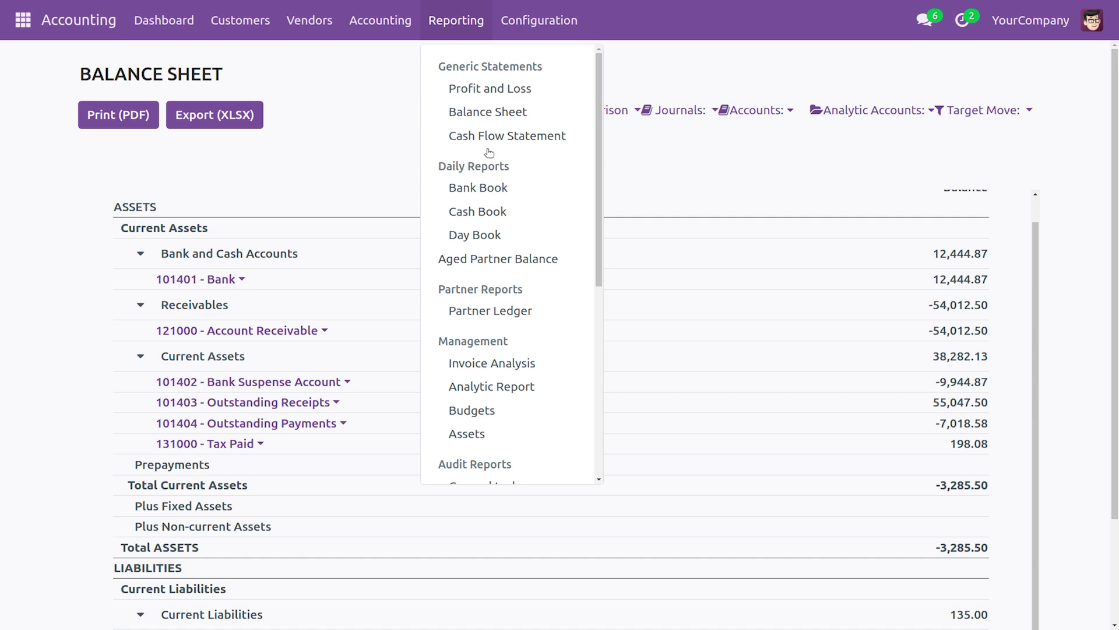
pyautogui.scroll(-5, 497, 226)
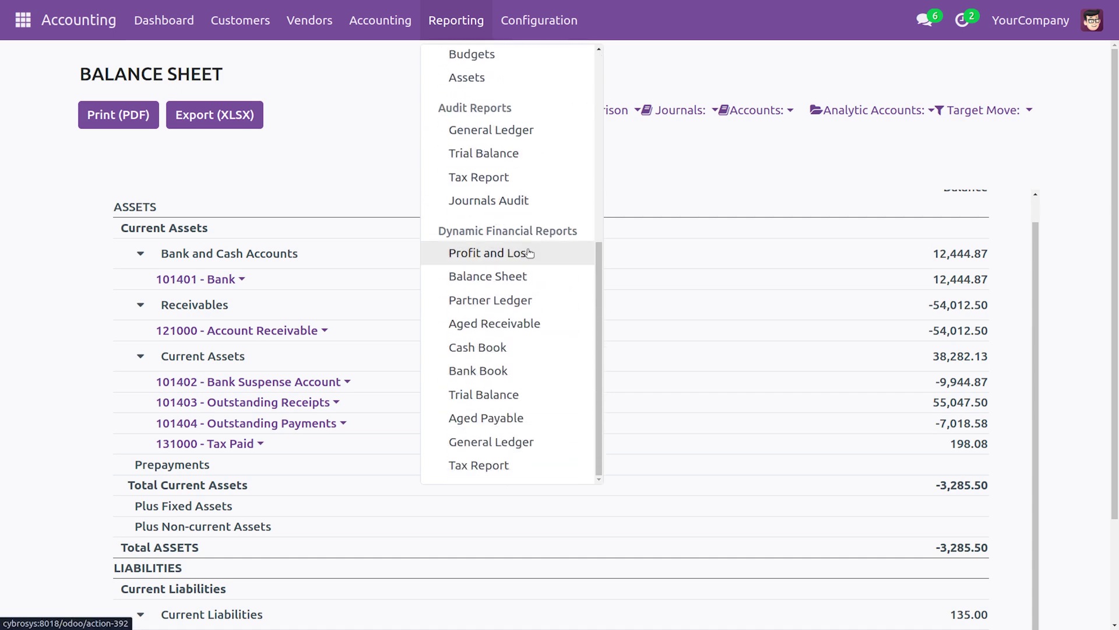
pyautogui.click(535, 254)
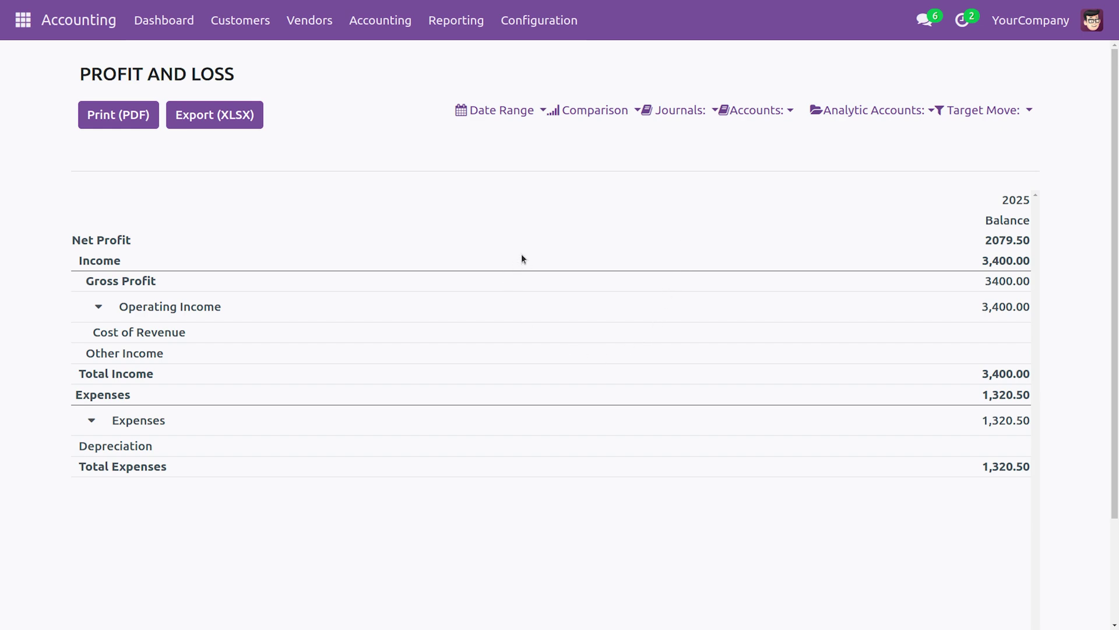
# Expand Operating Income and Expenses in the Profit and Loss report to view their underlying accounts.
pyautogui.click(99, 308)
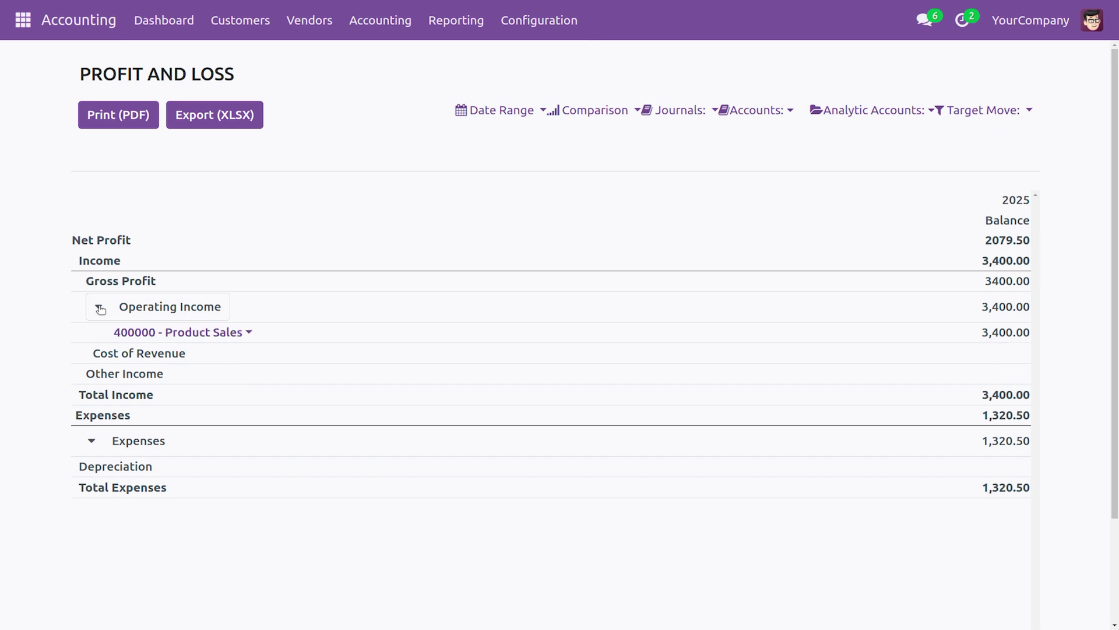
pyautogui.click(91, 439)
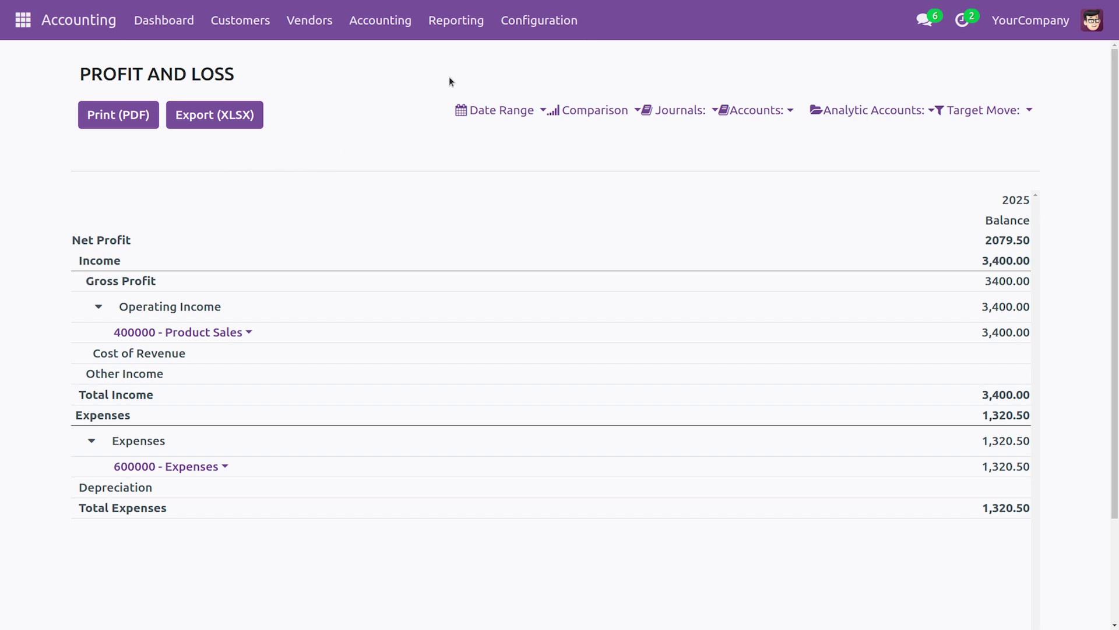
# Open the Partner Ledger under Dynamic Financial Reports and apply a preset date range.
pyautogui.click(476, 33)
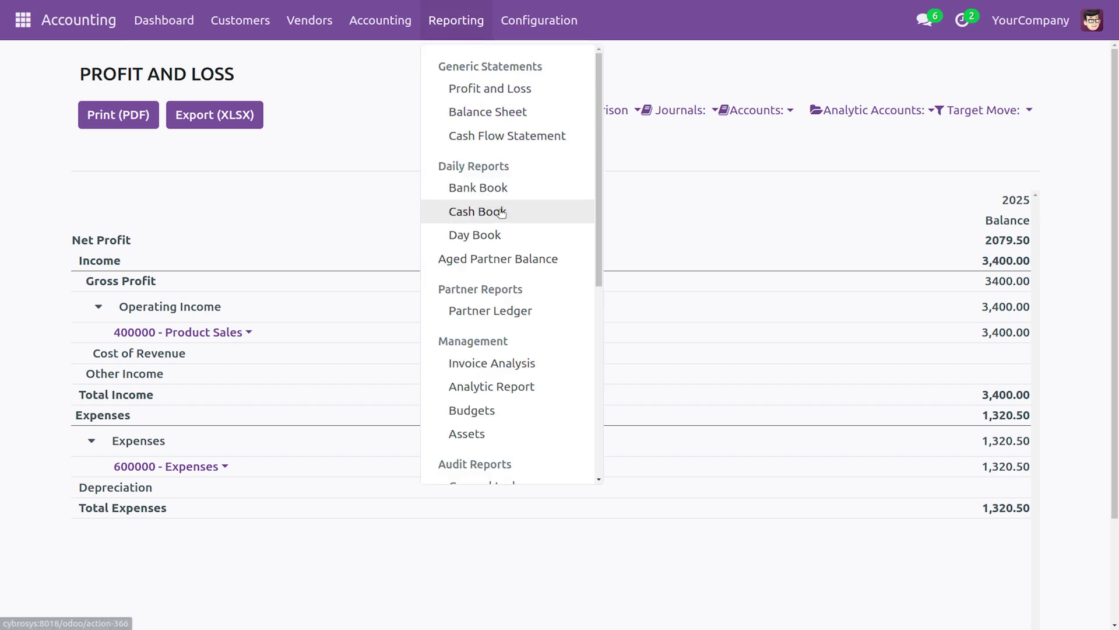
pyautogui.scroll(-5, 501, 216)
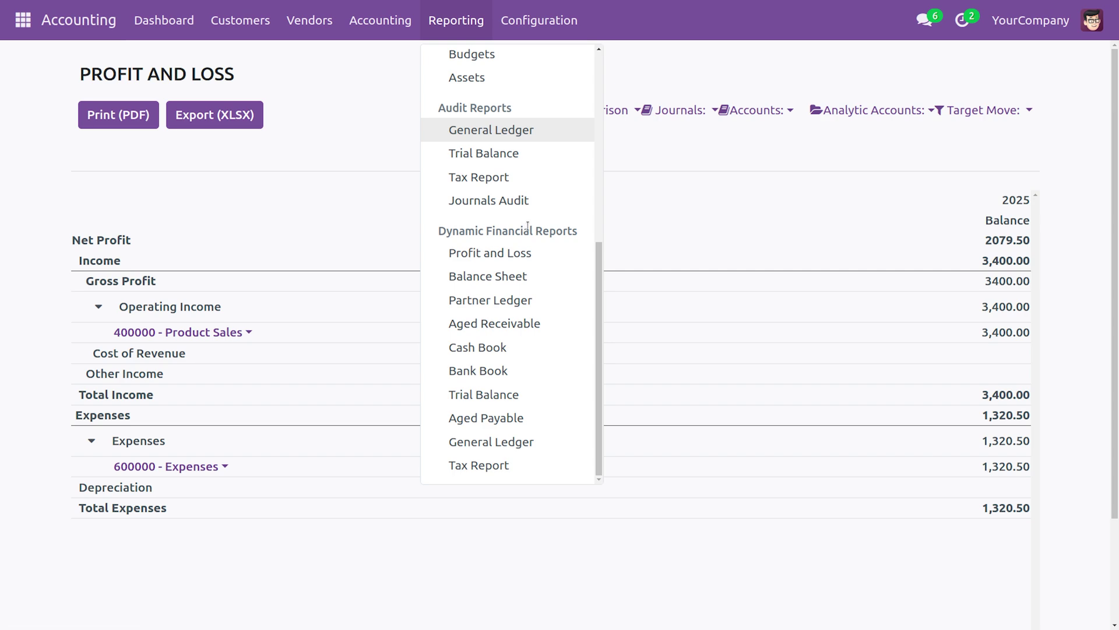
pyautogui.click(514, 301)
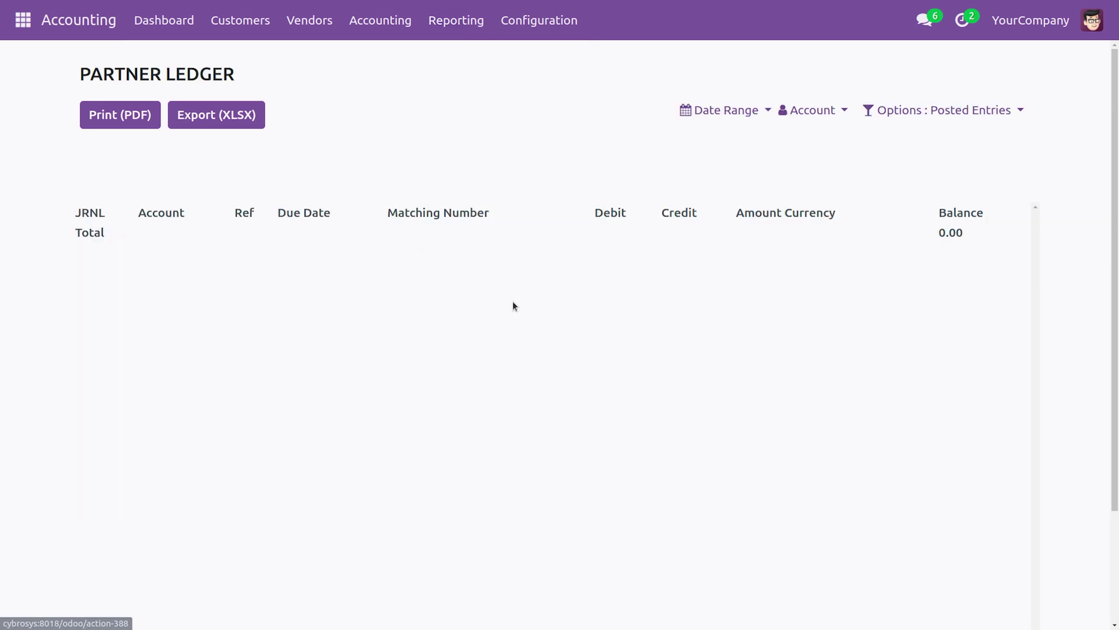
pyautogui.click(725, 111)
pyautogui.click(725, 144)
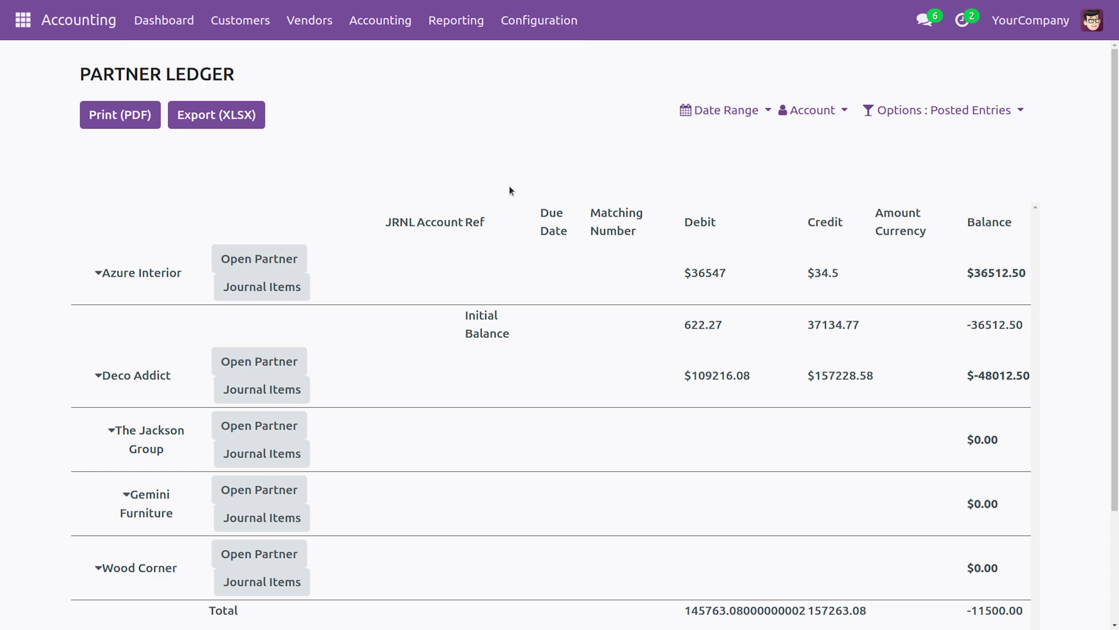
# Review the Partner Ledger, expand Azure Interior's entries, view its partner record and return to the ledger.
pyautogui.scroll(-1, 510, 190)
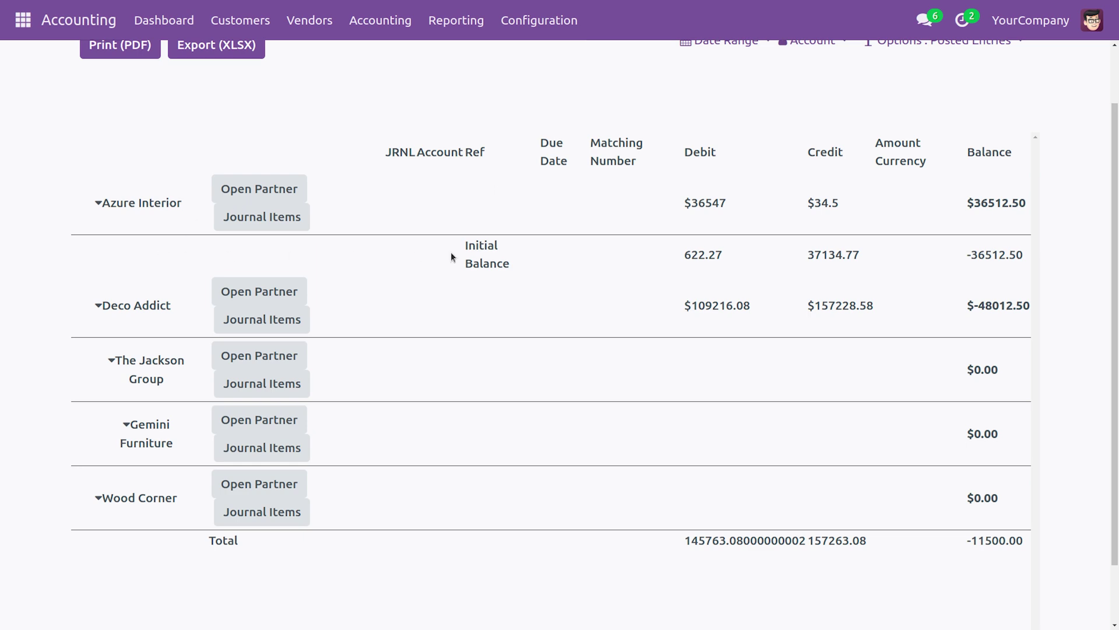
pyautogui.scroll(1, 451, 256)
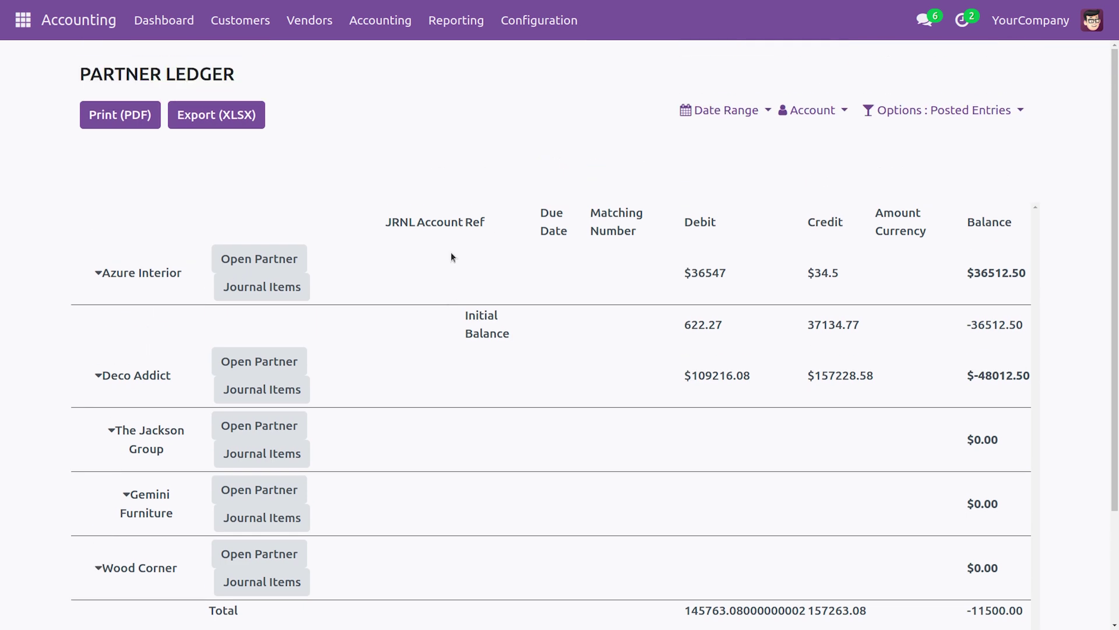
pyautogui.click(99, 273)
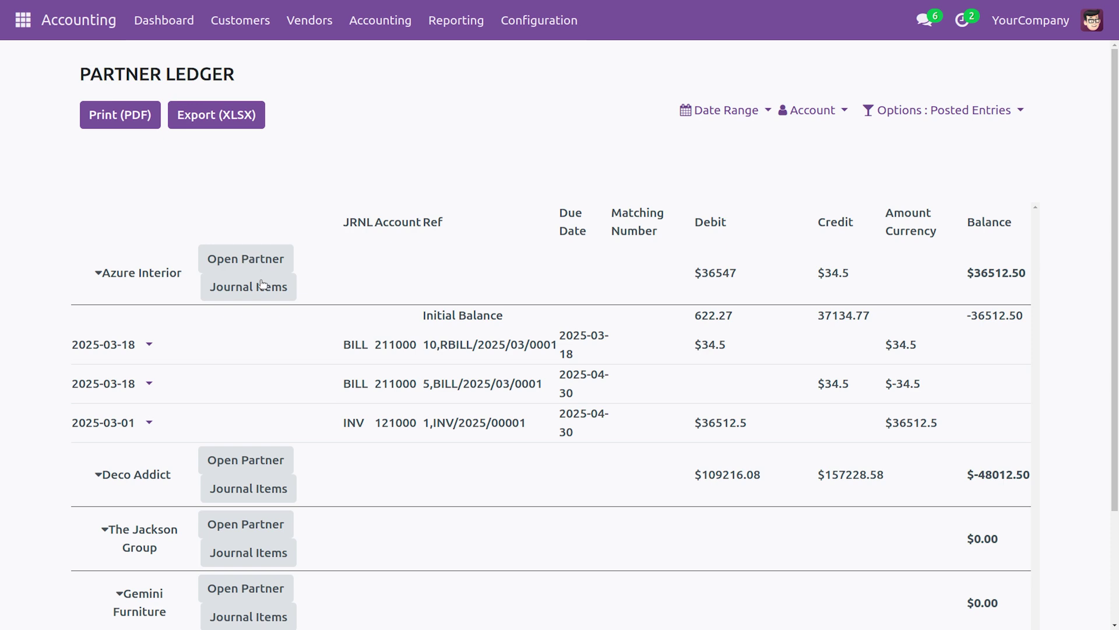
pyautogui.click(268, 261)
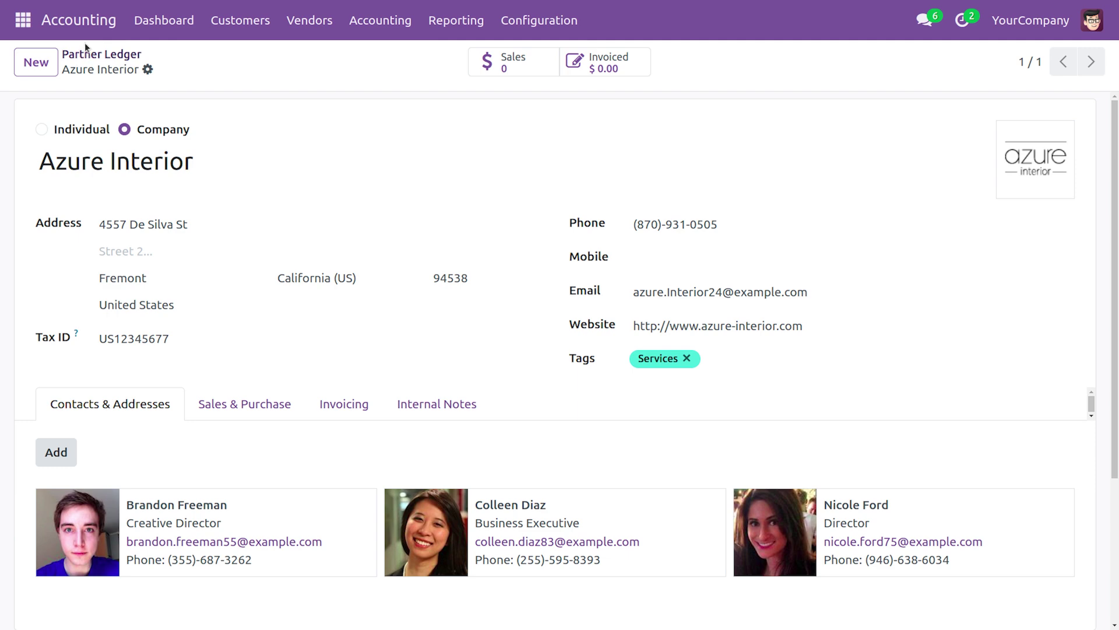
pyautogui.click(101, 54)
# Reapply a preset date range to the Partner Ledger and view the draft-entry and unfold options.
pyautogui.click(723, 110)
pyautogui.click(701, 135)
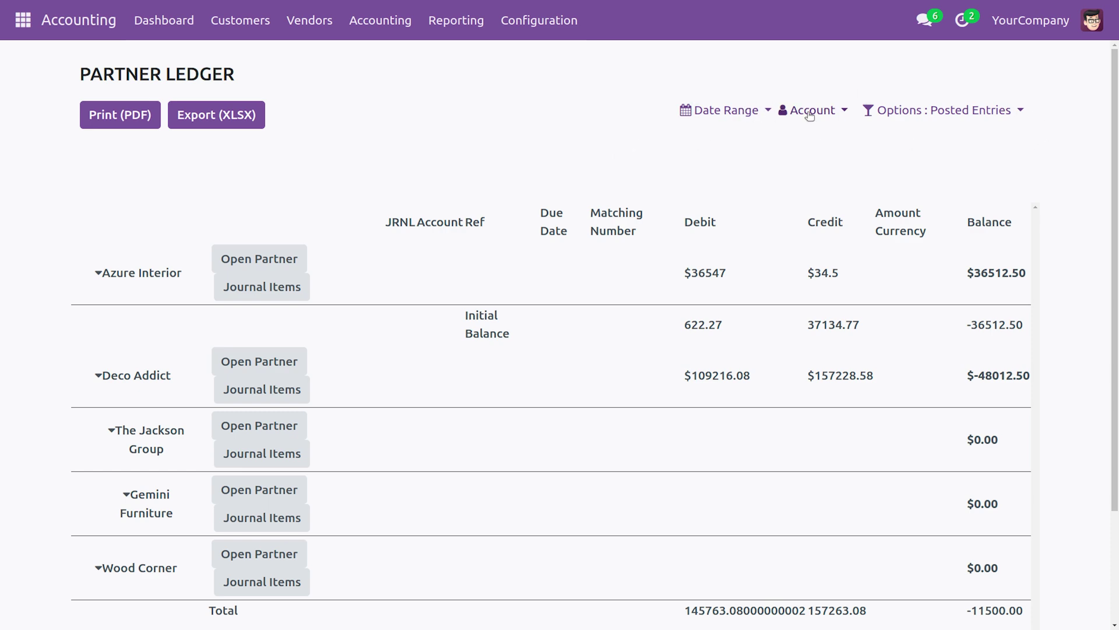
pyautogui.click(922, 118)
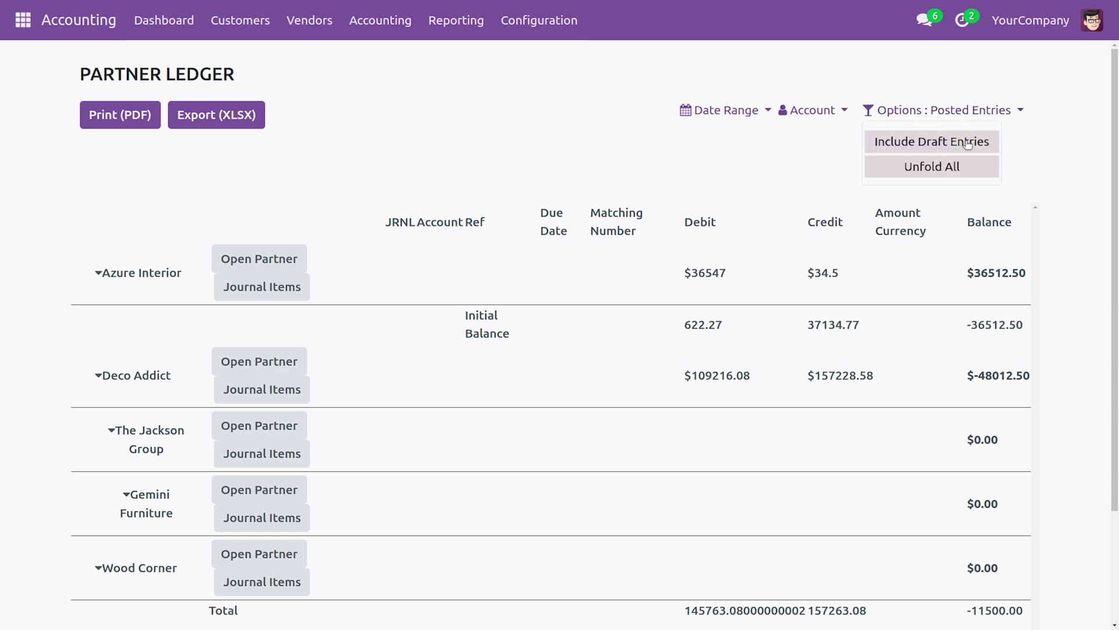
pyautogui.click(531, 127)
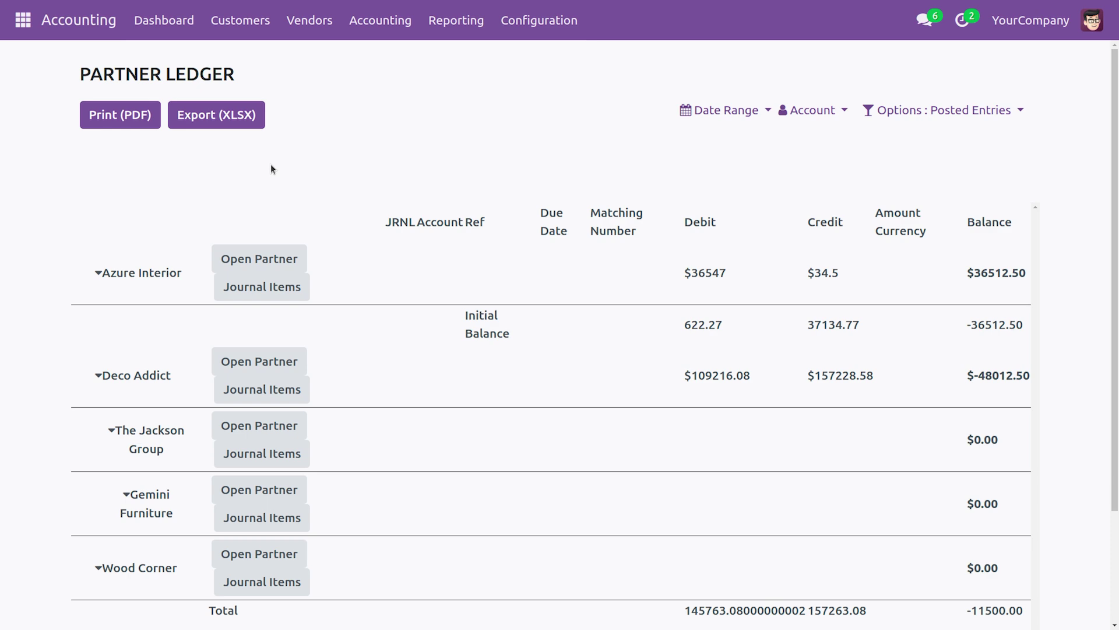
# Open the Aged Receivable report under Dynamic Financial Reports.
pyautogui.click(455, 36)
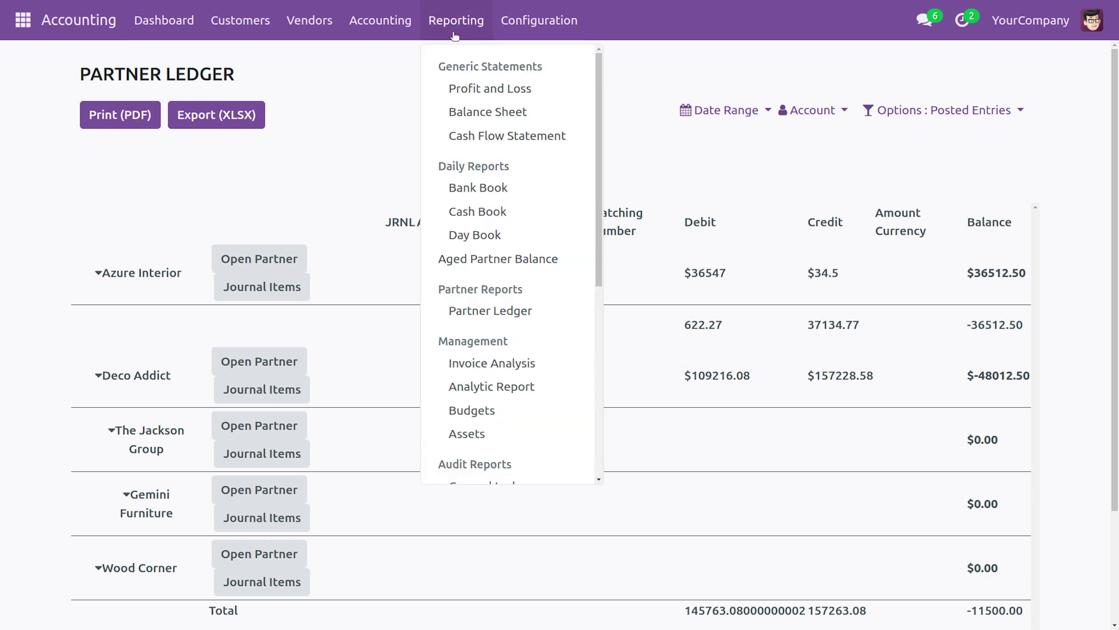
pyautogui.scroll(-5, 492, 271)
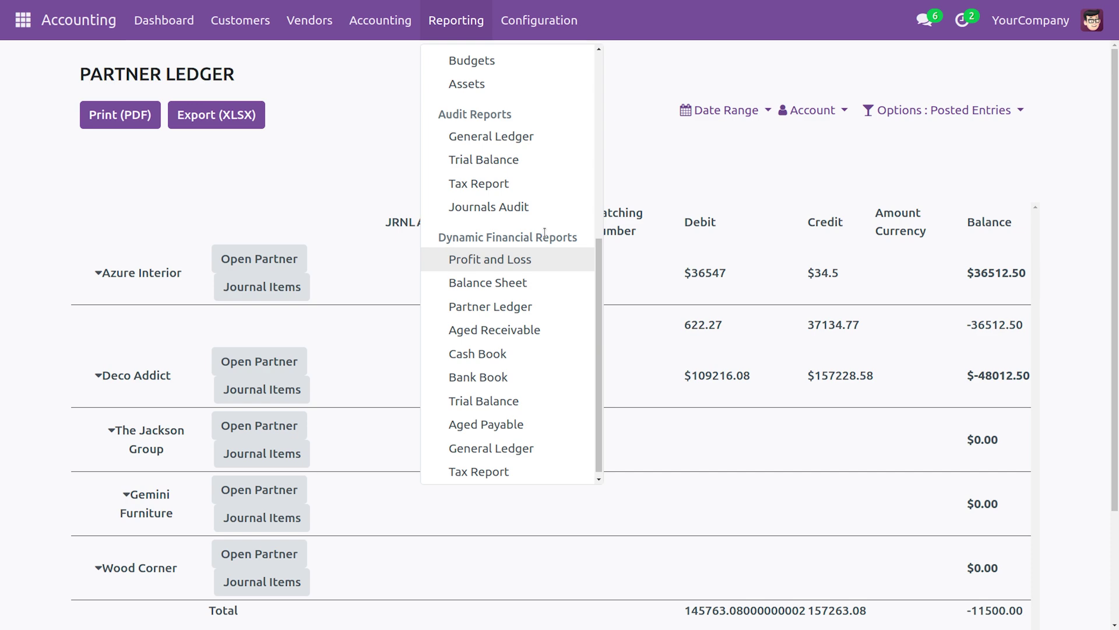
pyautogui.click(533, 328)
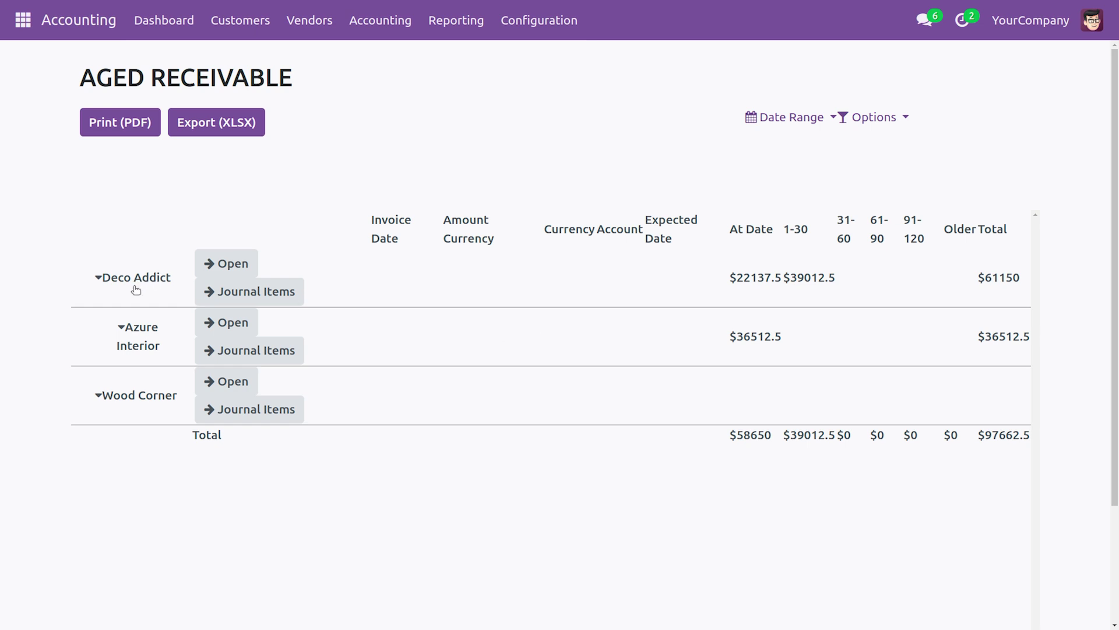
# Expand Deco Addict in the Aged Receivable report and review the choices for date range and options.
pyautogui.click(106, 283)
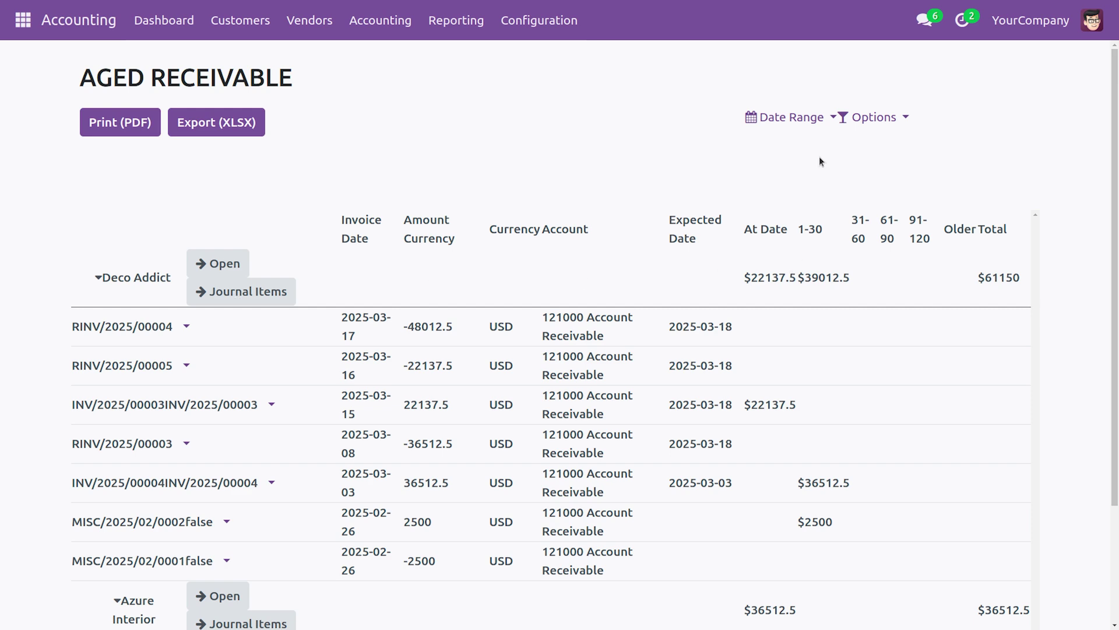
pyautogui.doubleClick(807, 118)
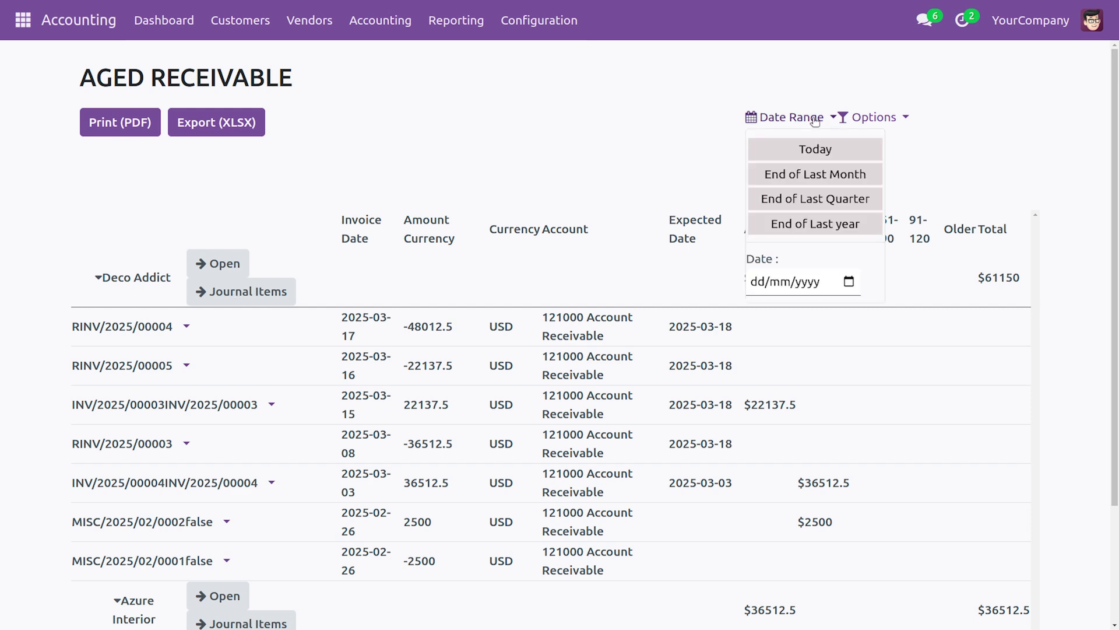
pyautogui.click(872, 119)
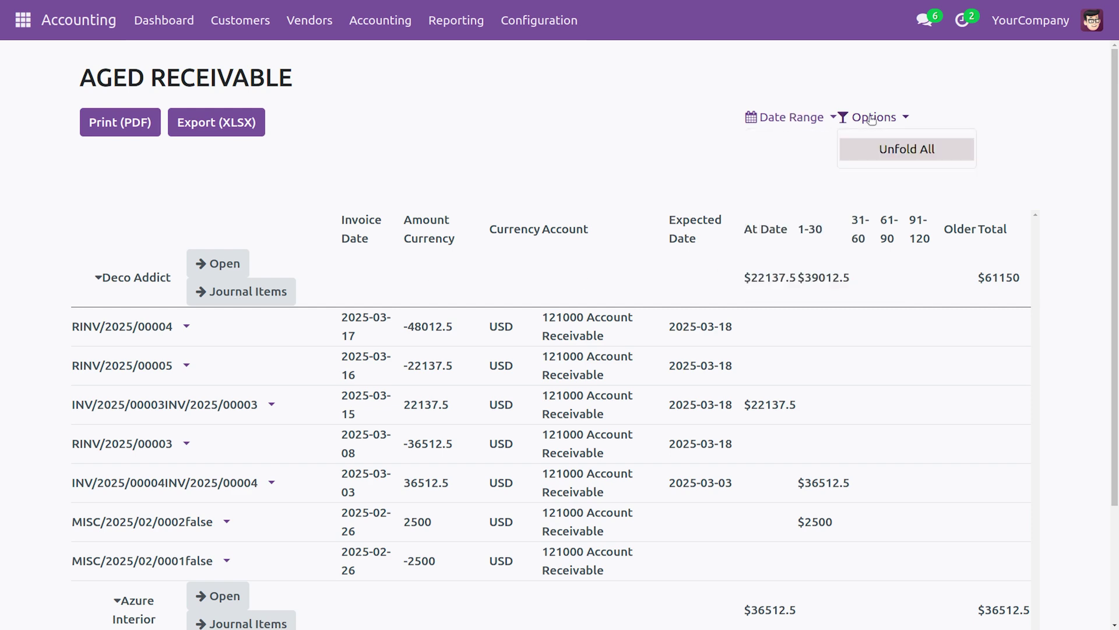
pyautogui.click(603, 169)
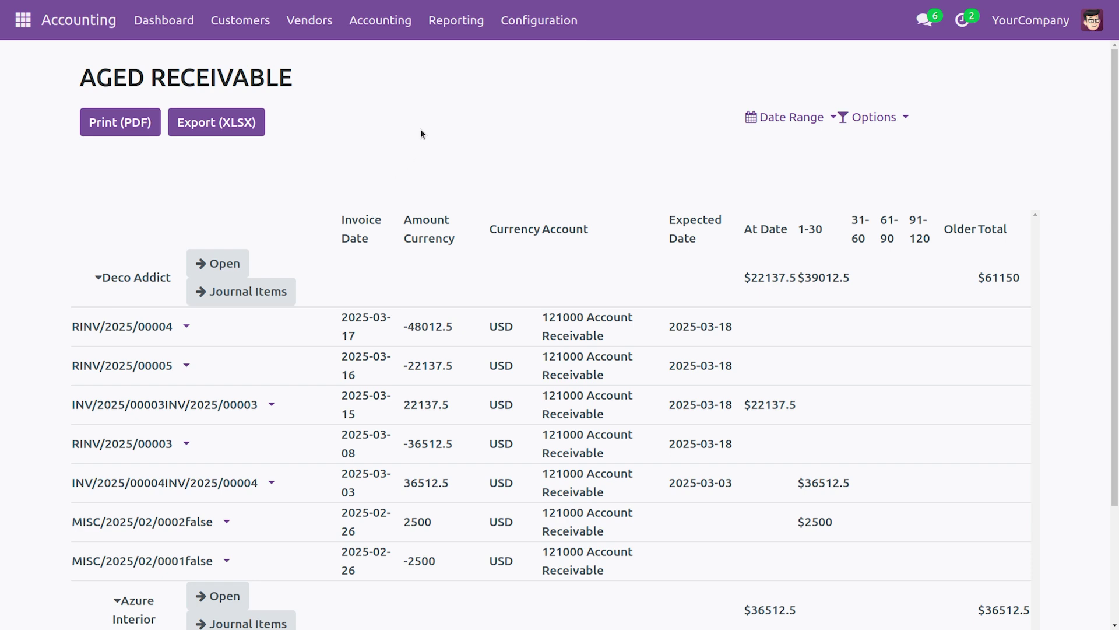
# Open the Aged Payable report under Dynamic Financial Reports.
pyautogui.click(453, 35)
pyautogui.scroll(-5, 524, 286)
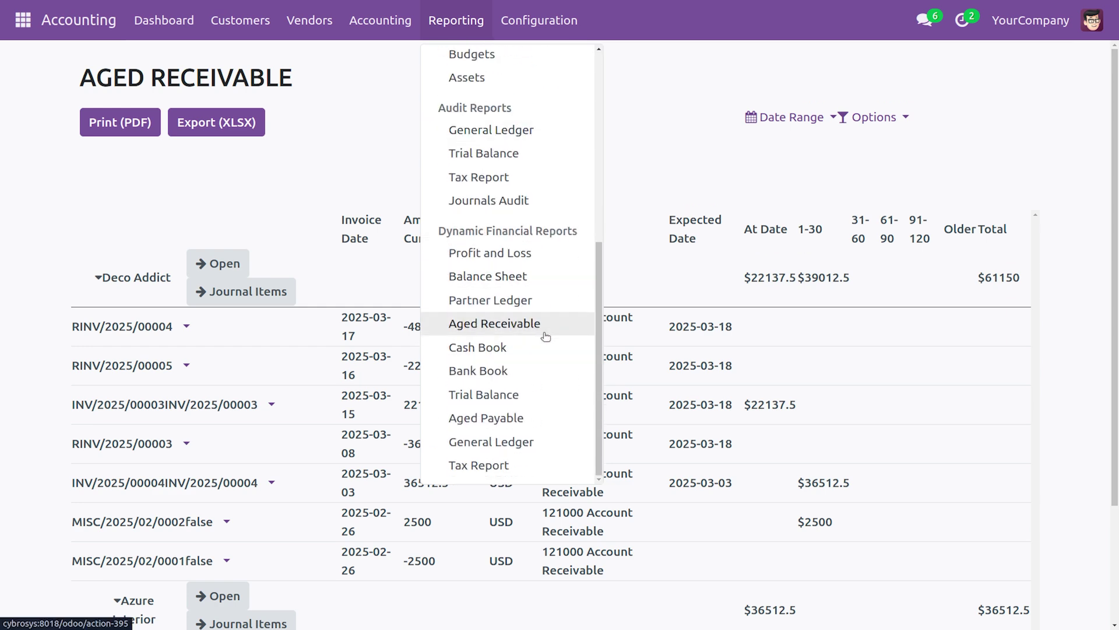
pyautogui.click(525, 419)
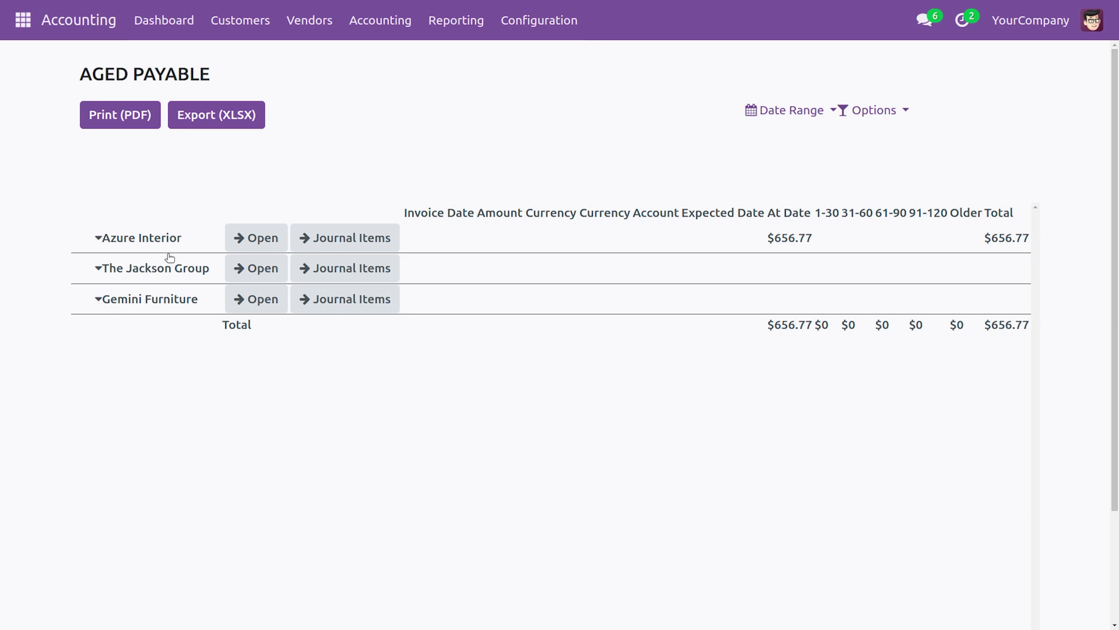
# Expand Azure Interior in the Aged Payable report and review the date range and options filters.
pyautogui.click(110, 243)
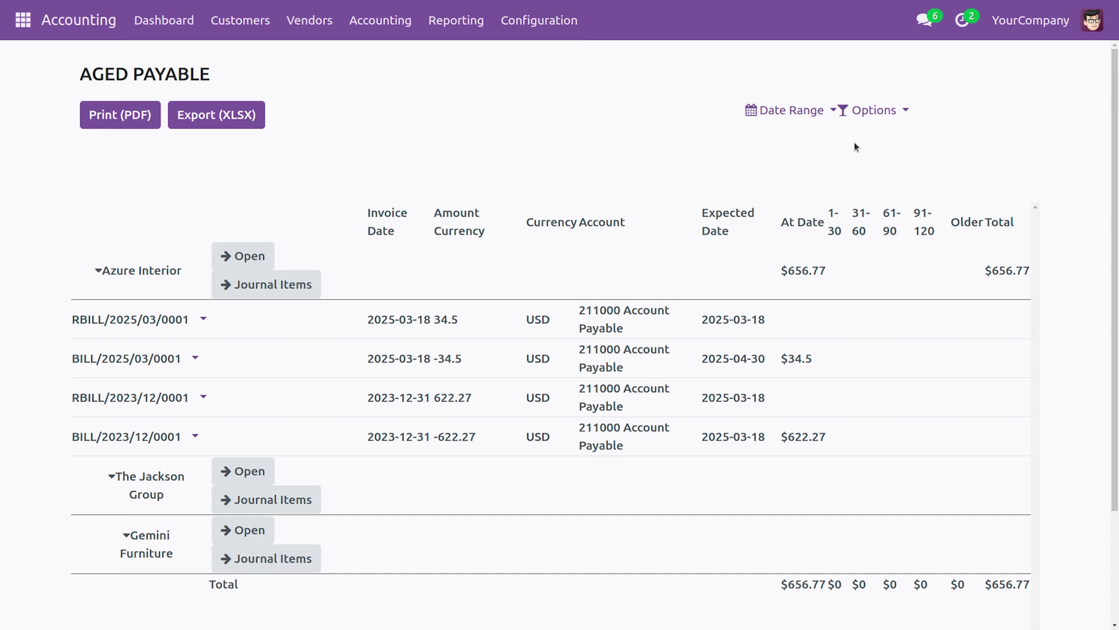
pyautogui.click(795, 111)
pyautogui.click(795, 111)
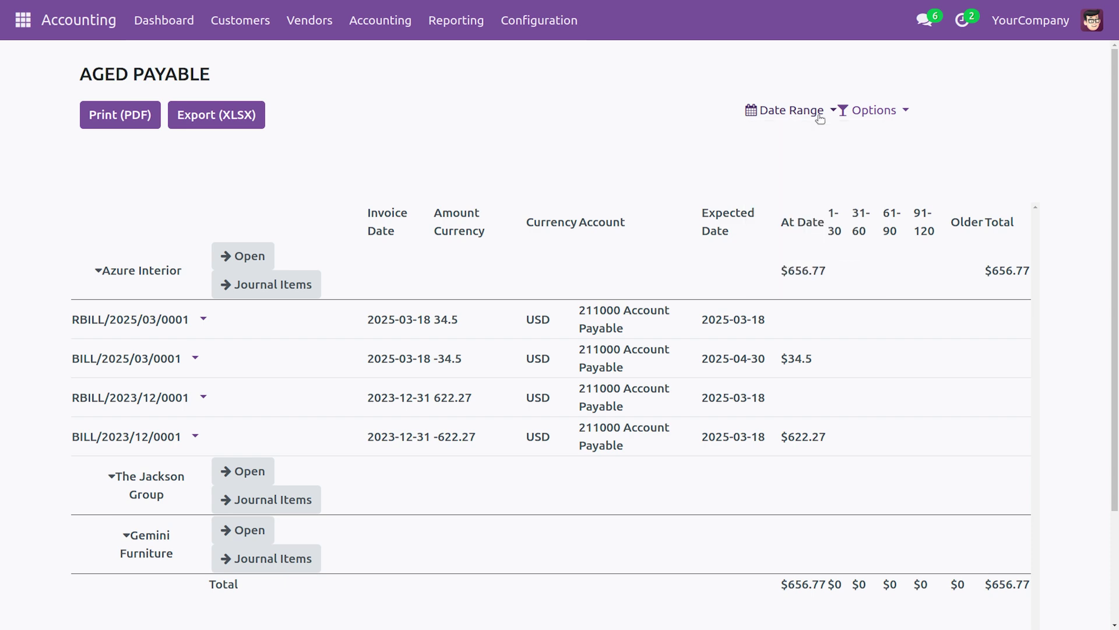
pyautogui.click(901, 112)
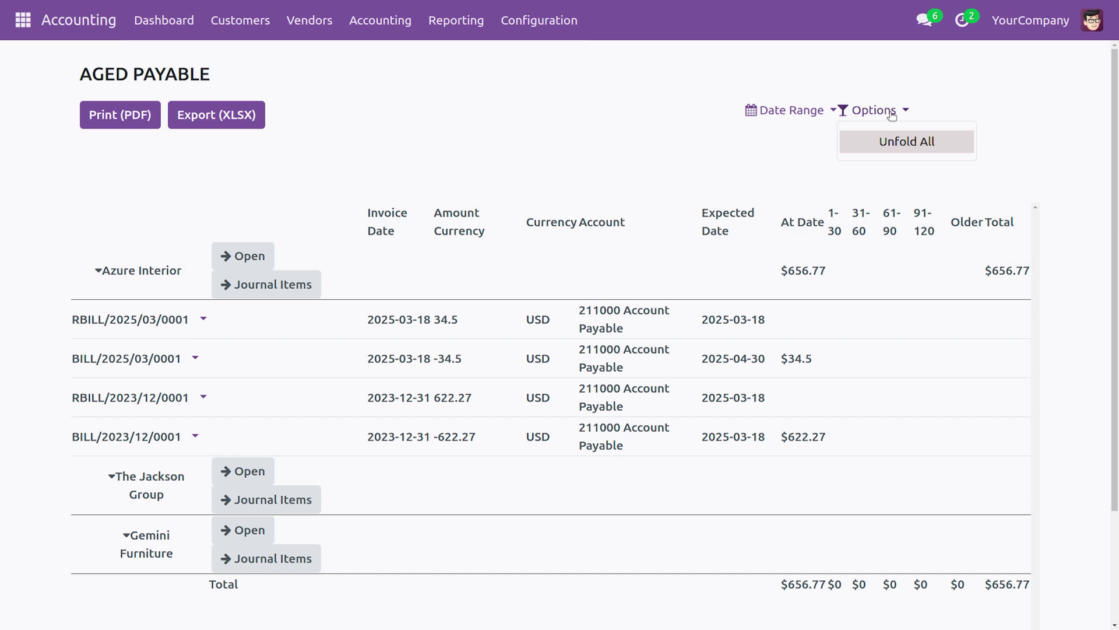
pyautogui.click(892, 112)
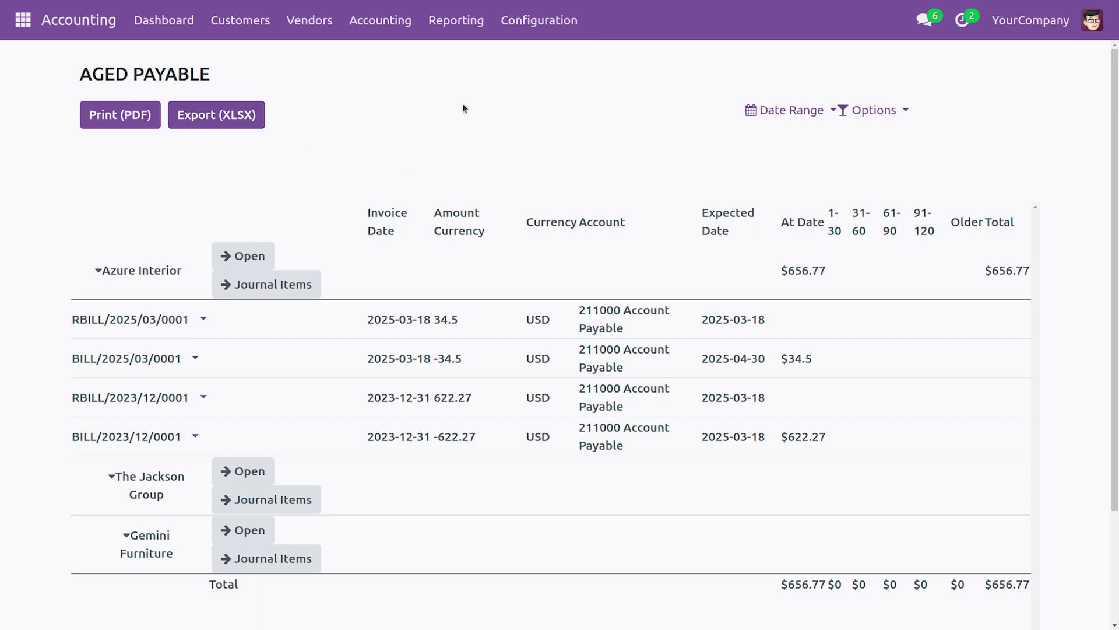
# Open the Cash Book under Dynamic Financial Reports and expand the 101404 Outstanding Payments account.
pyautogui.click(466, 32)
pyautogui.scroll(-6, 507, 239)
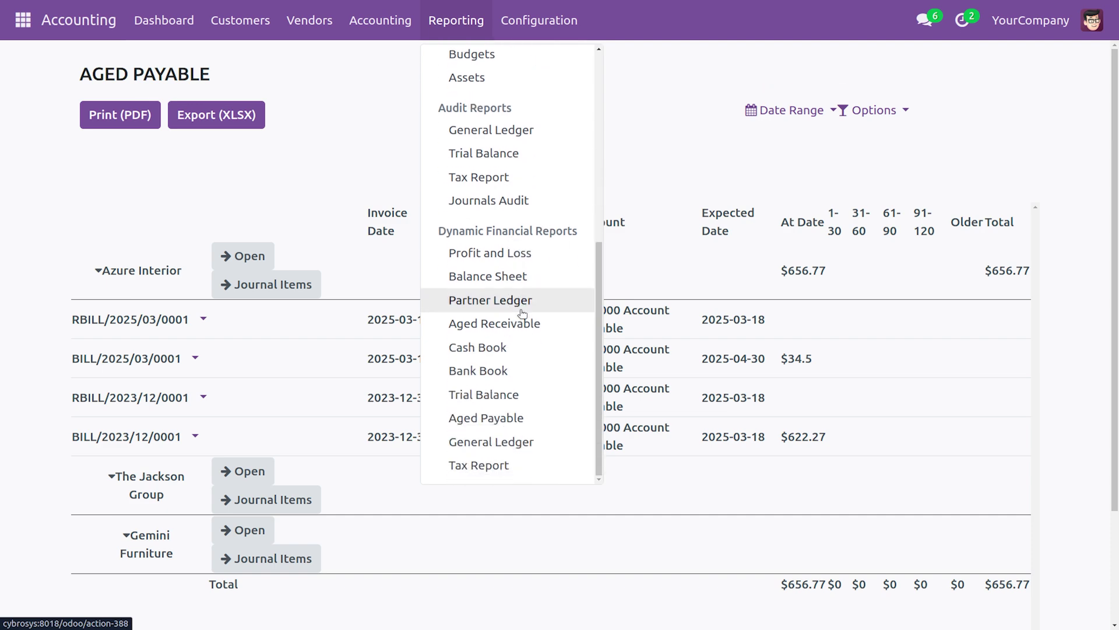
pyautogui.click(508, 347)
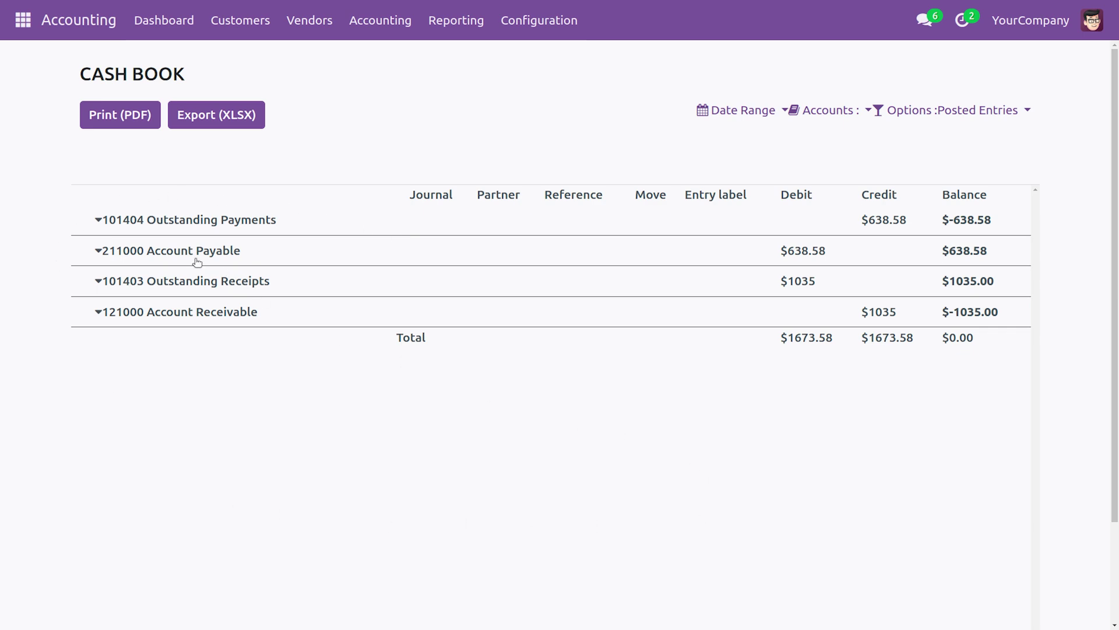
pyautogui.click(104, 217)
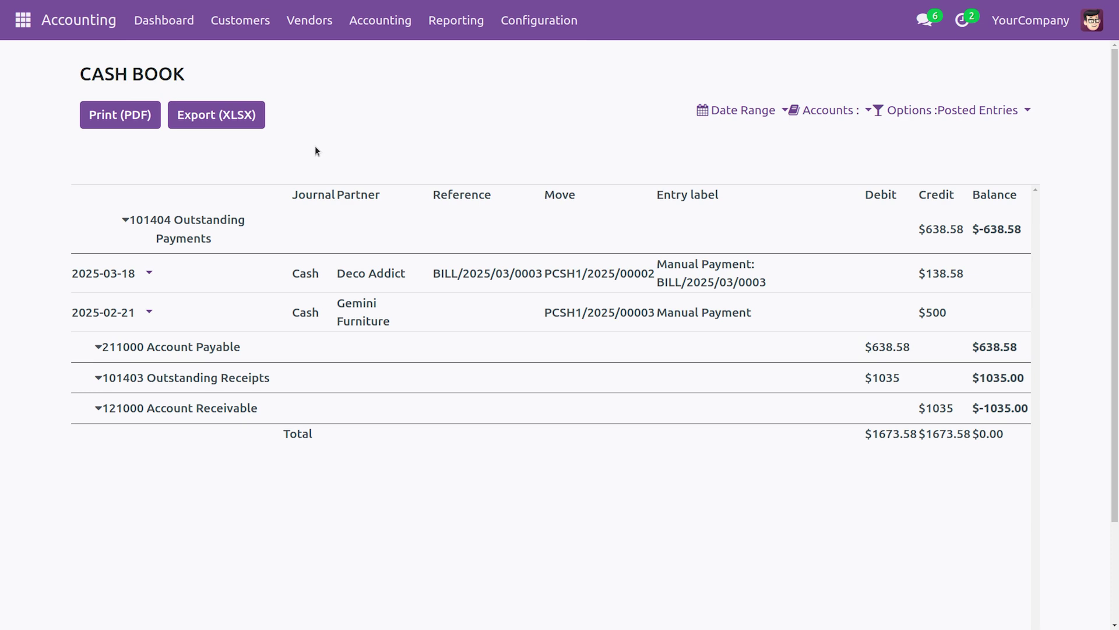
# Open the Bank Book under Dynamic Financial Reports and expand the 101403 Outstanding Receipts account.
pyautogui.click(457, 27)
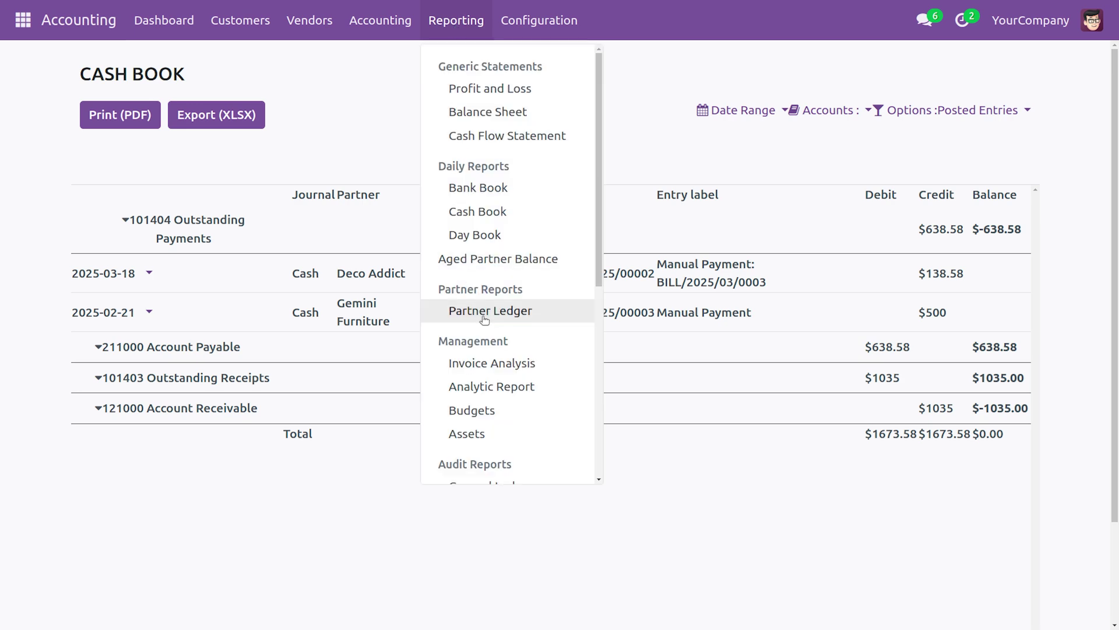
pyautogui.scroll(-5, 460, 315)
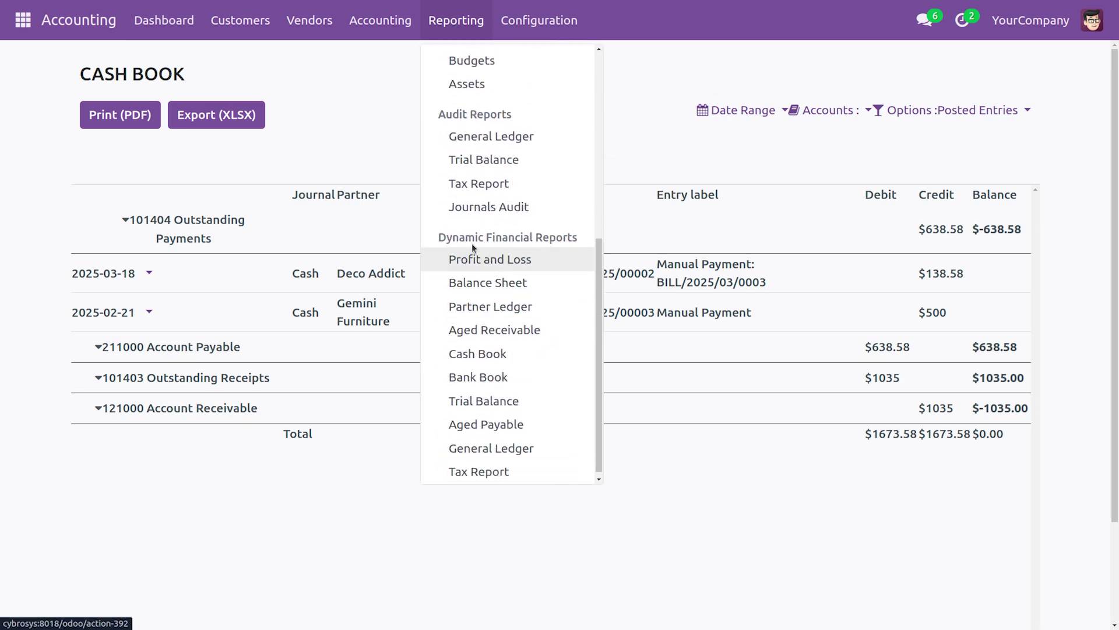
pyautogui.click(491, 379)
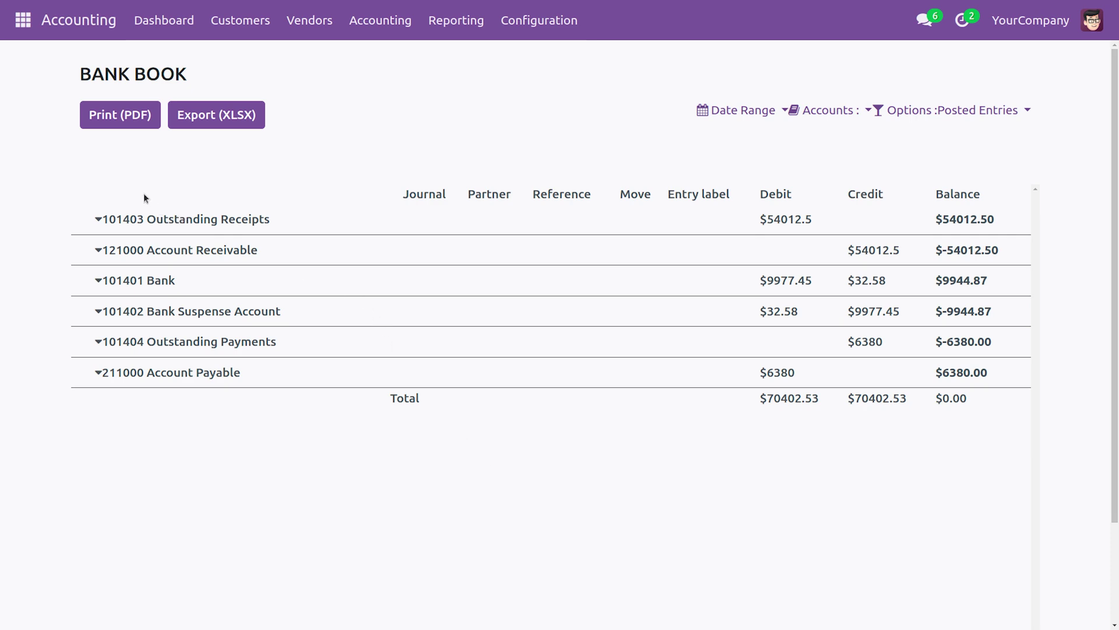
pyautogui.click(102, 221)
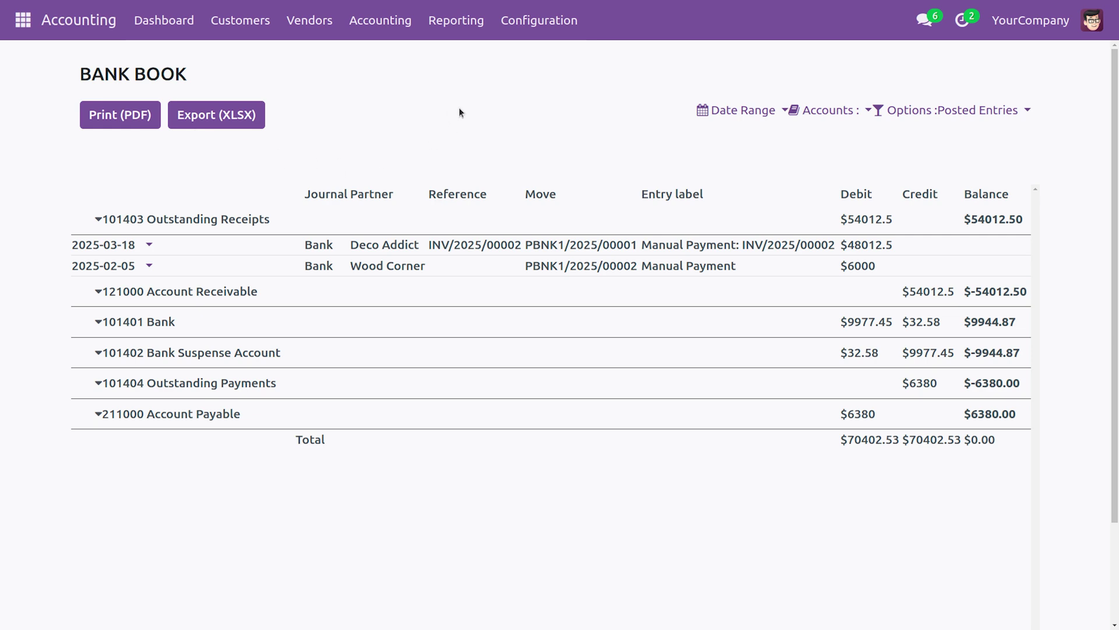
# Open the Tax Report under Dynamic Financial Reports.
pyautogui.click(456, 20)
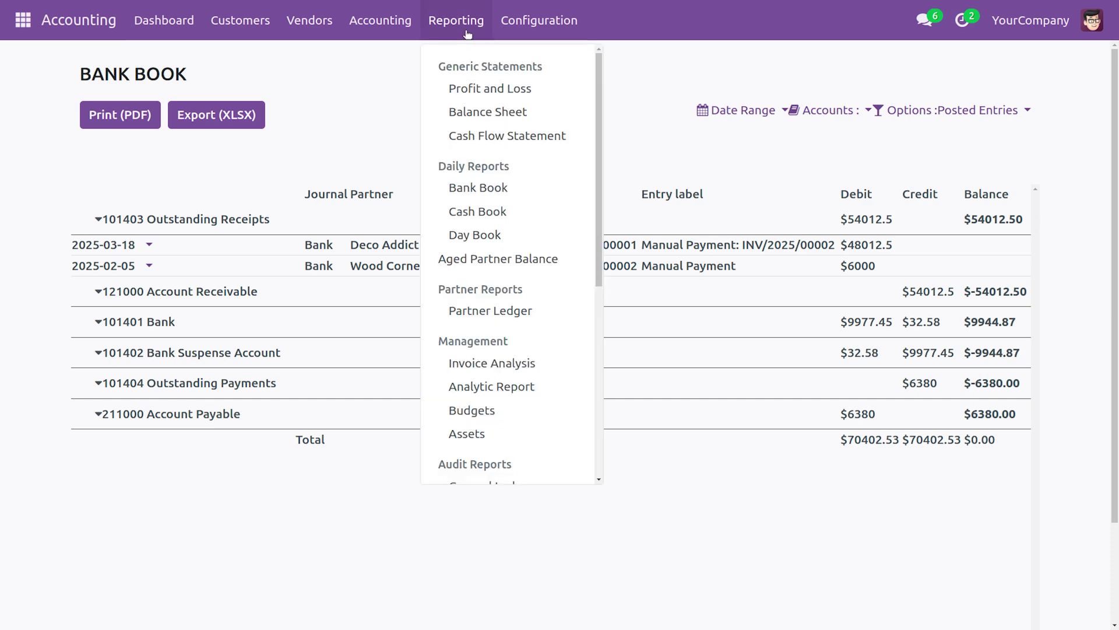
pyautogui.scroll(-6, 511, 274)
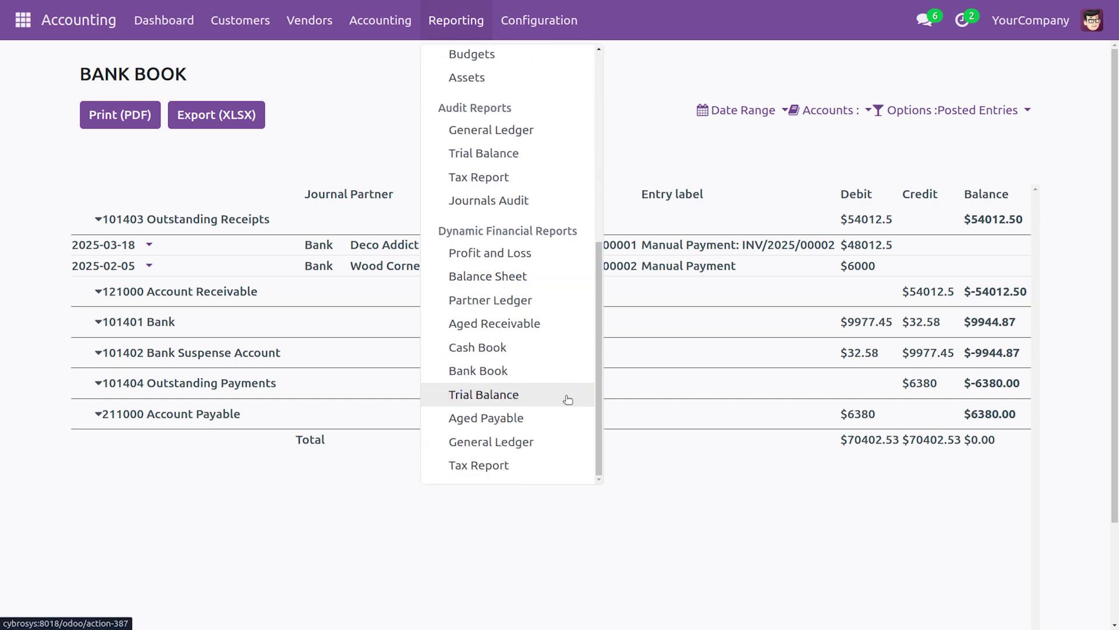
pyautogui.click(507, 464)
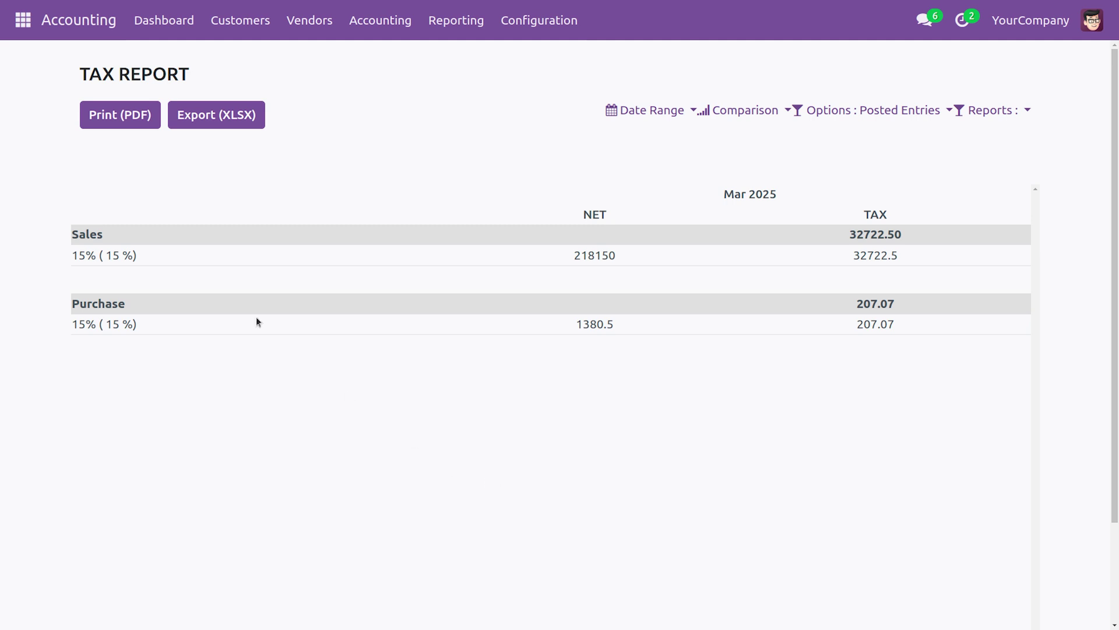
# Examine the Tax Report's Sales section and the choices of its posted-entries options filter.
pyautogui.moveTo(131, 234); pyautogui.dragTo(66, 233)
pyautogui.click(60, 237)
pyautogui.click(869, 112)
pyautogui.click(868, 113)
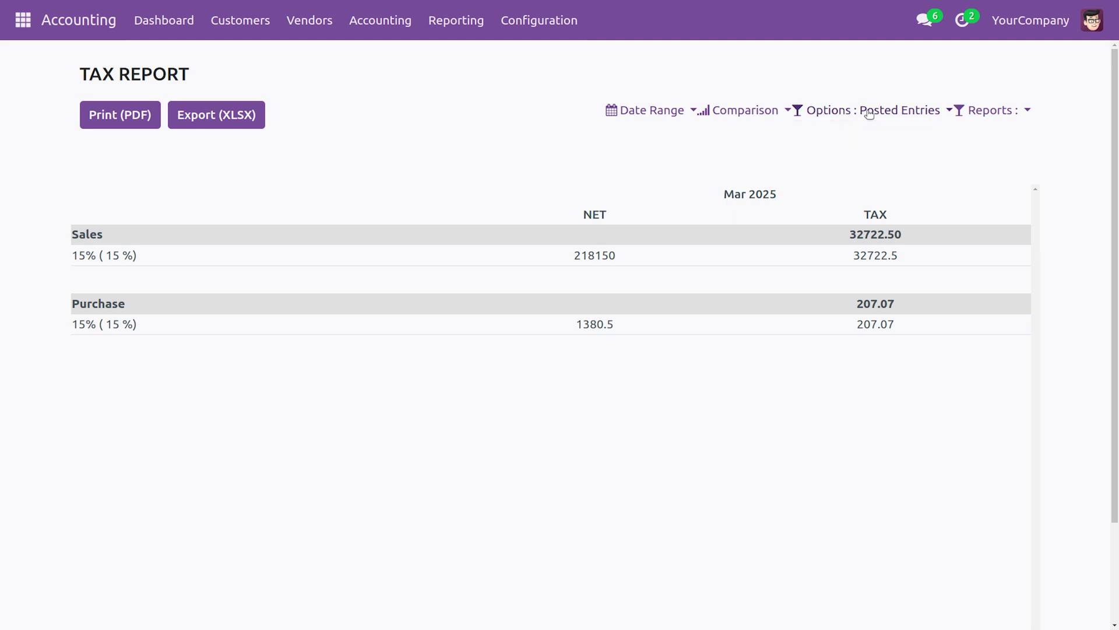